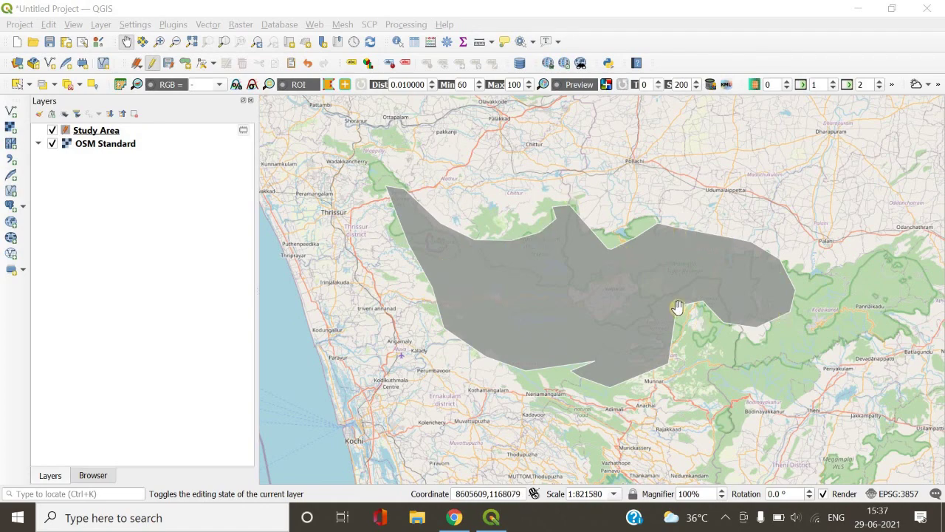
# Step: Hide the OSM Standard base map layer, leaving the Study Area layer switched on
pyautogui.click(447, 278)
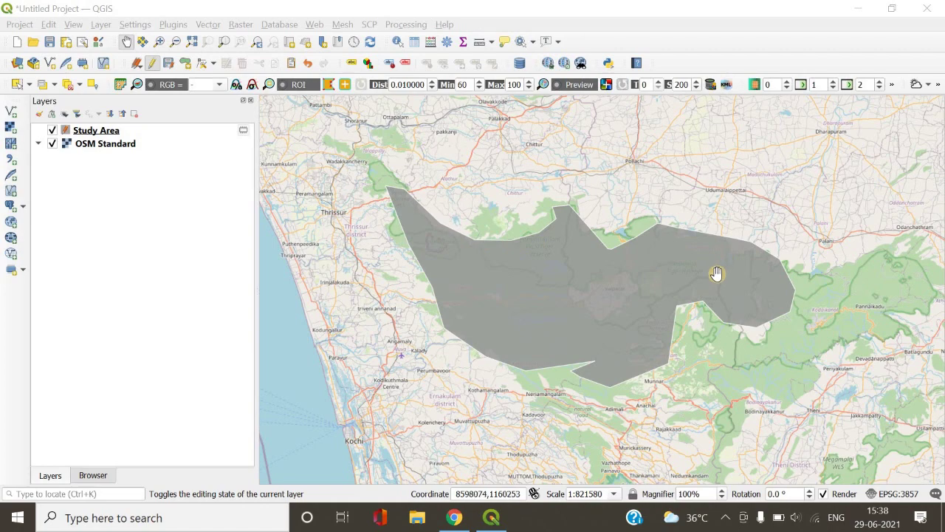
pyautogui.click(52, 144)
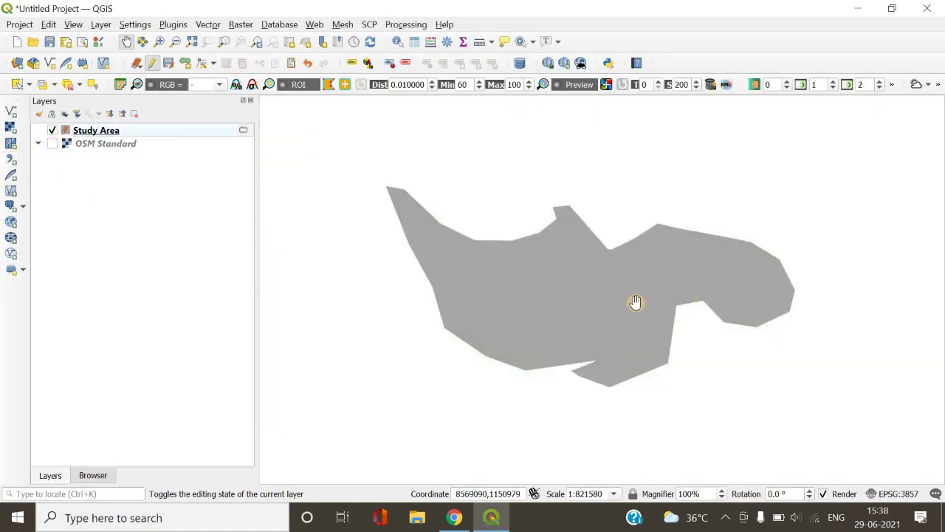
pyautogui.moveTo(633, 303); pyautogui.dragTo(646, 299)
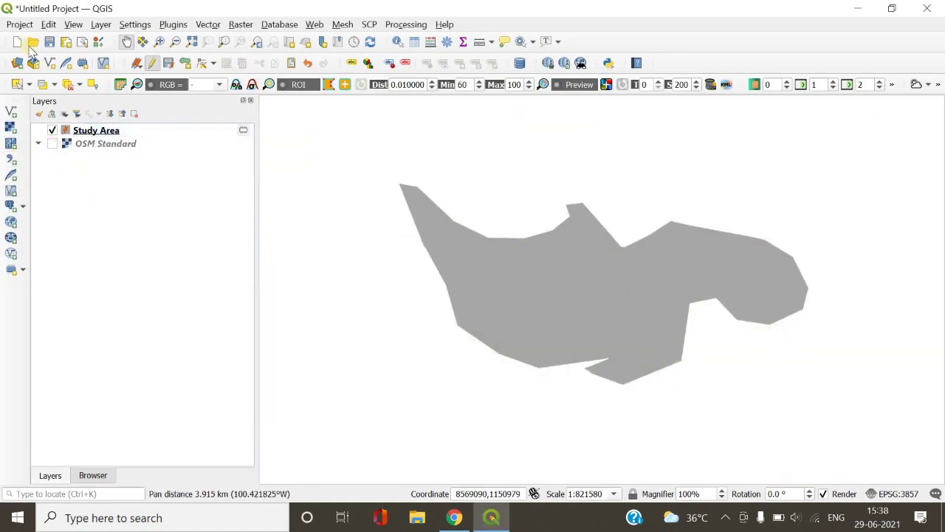
# Step: Create a print layout with an automatically generated title and add a map that fills the whole page
pyautogui.click(65, 41)
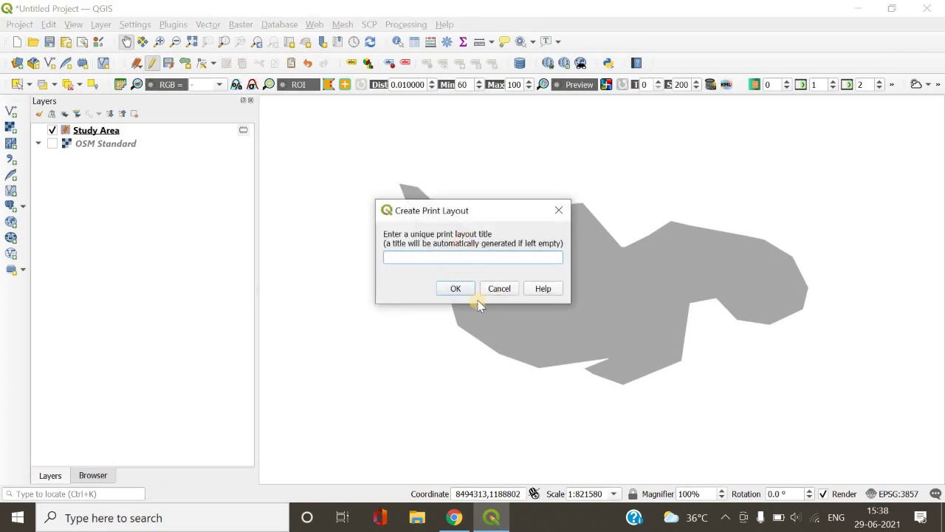
pyautogui.click(458, 288)
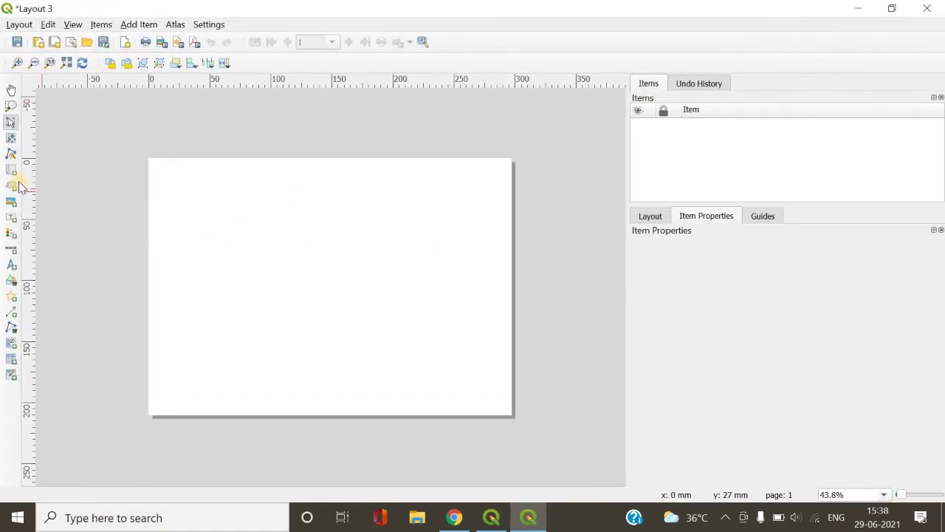
pyautogui.click(11, 170)
pyautogui.moveTo(150, 158); pyautogui.dragTo(512, 415)
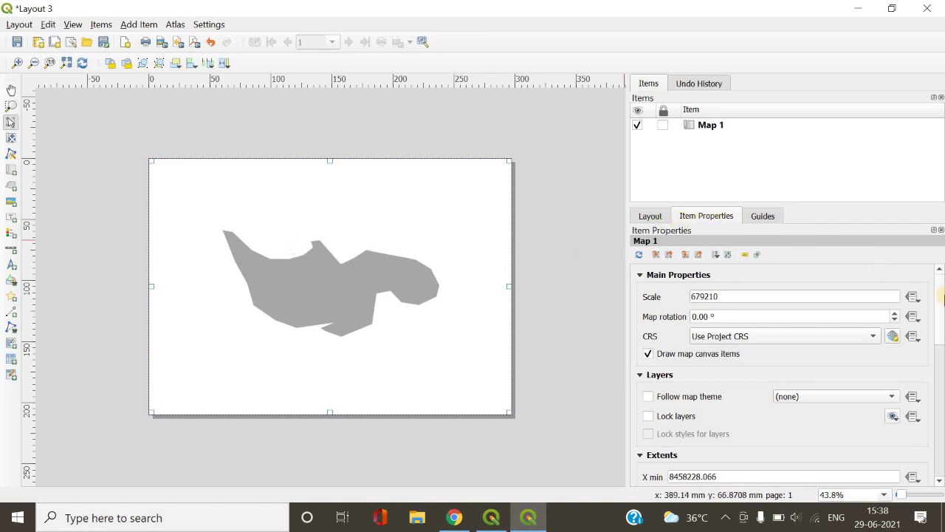
# Step: Add a grid to the layout's map and open the grid's properties for modification
pyautogui.scroll(-4, 941, 295)
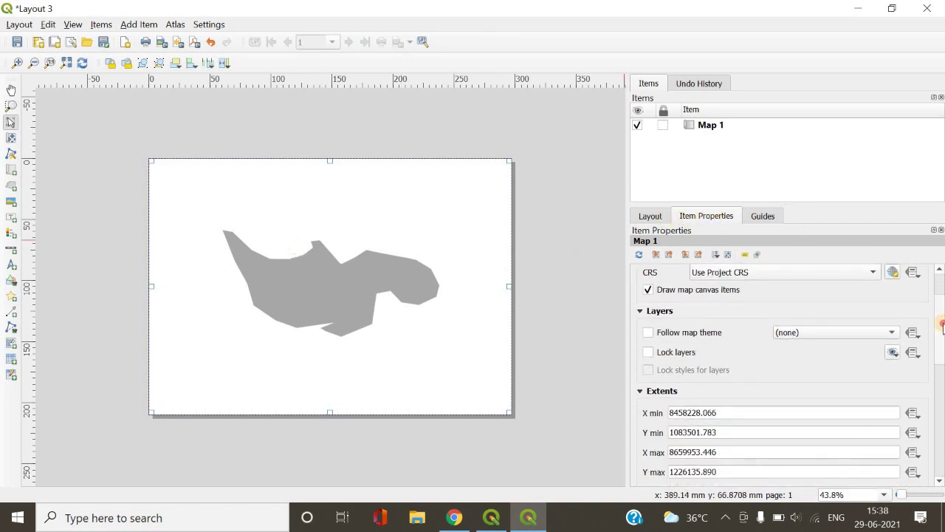
pyautogui.scroll(-7, 942, 342)
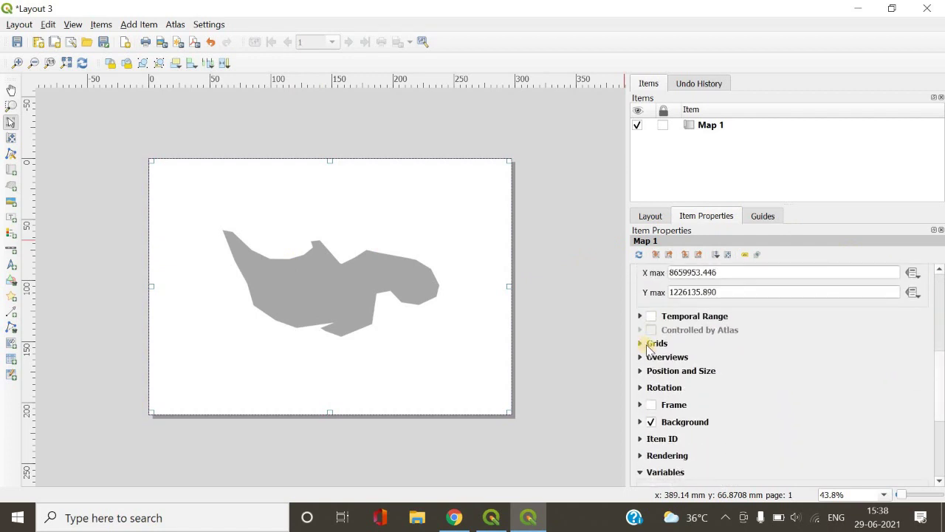
pyautogui.click(650, 344)
pyautogui.scroll(-3, 938, 352)
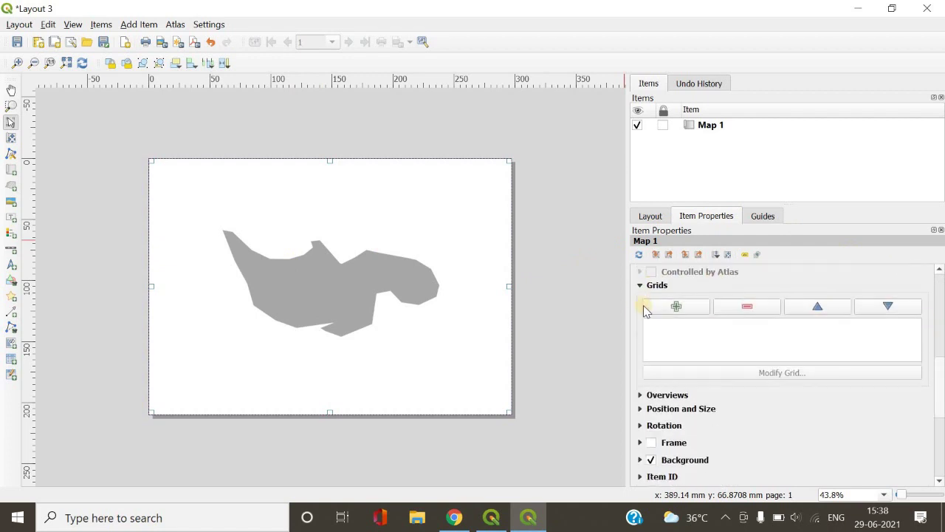
pyautogui.click(678, 292)
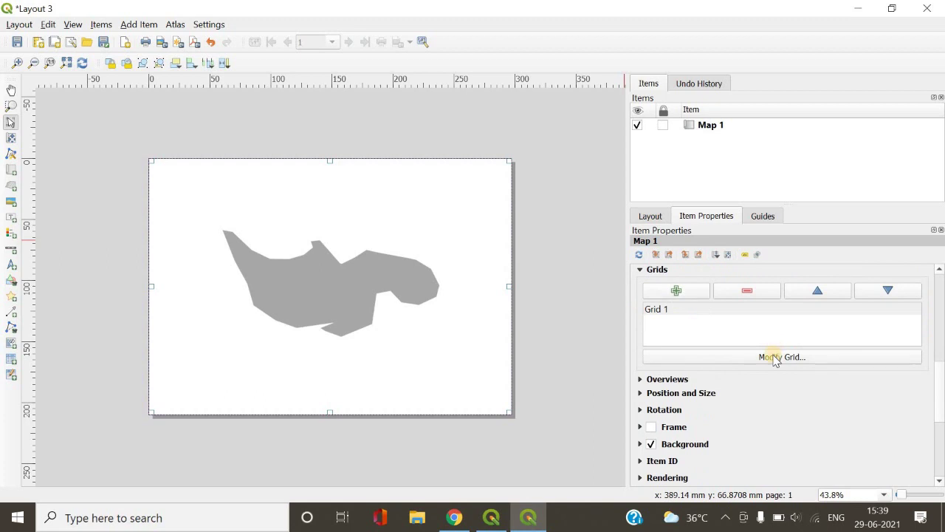
pyautogui.click(774, 358)
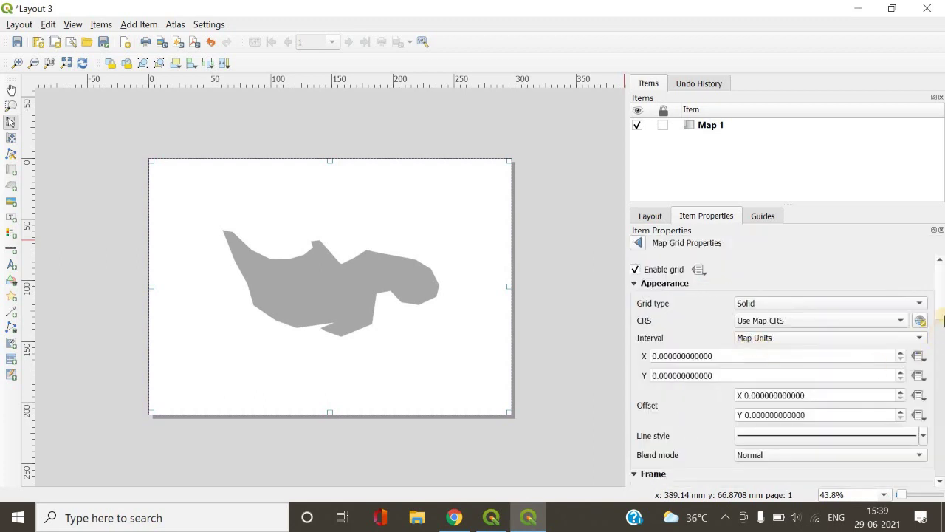
# Step: Set the grid's CRS to the project CRS, EPSG:3857 - WGS 84 / Pseudo-Mercator
pyautogui.scroll(-3, 941, 319)
pyautogui.scroll(2, 856, 331)
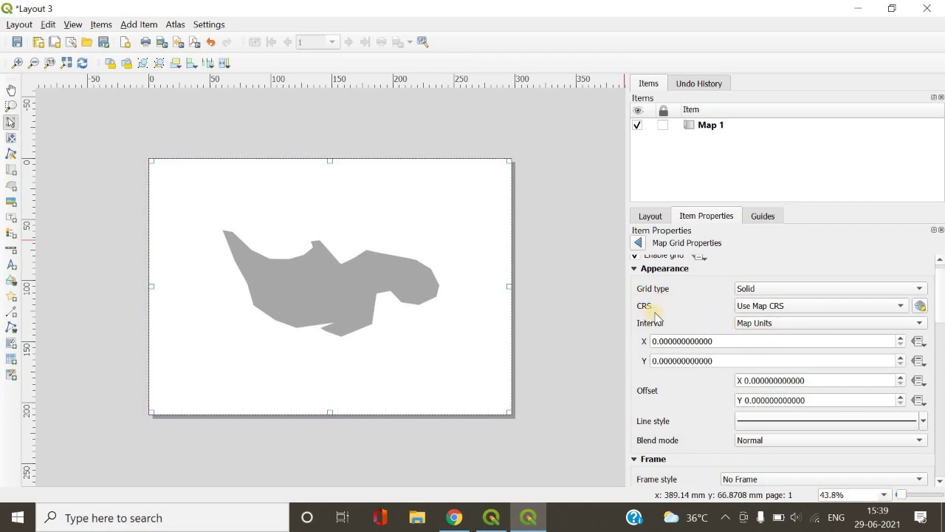
pyautogui.click(786, 306)
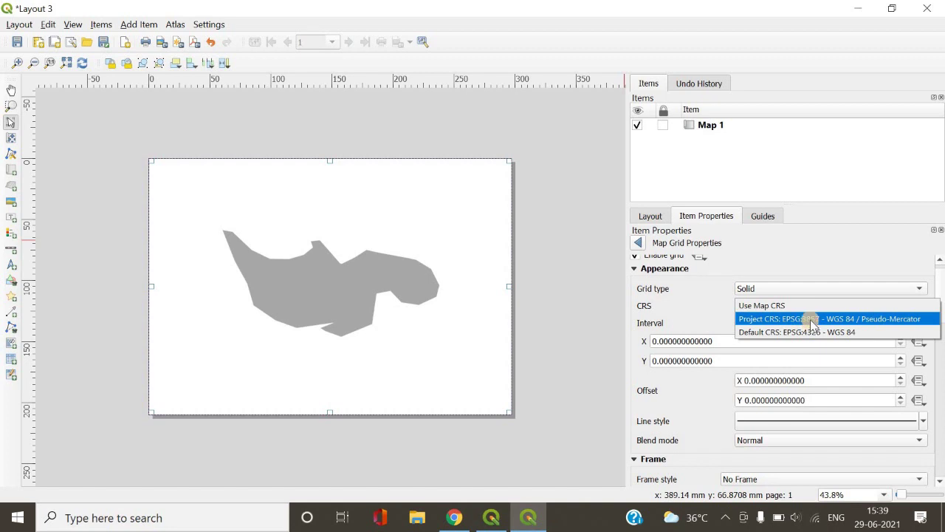
pyautogui.click(801, 318)
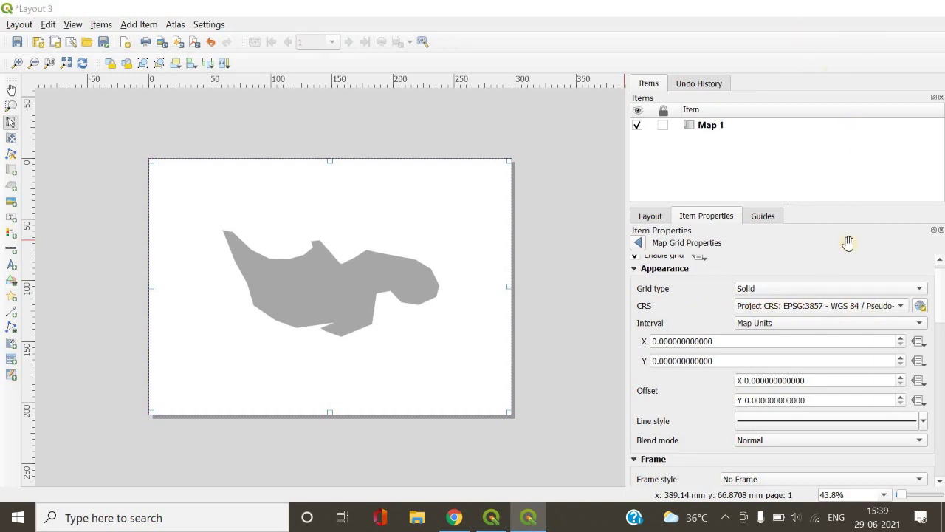
# Step: Check the project's coordinate reference system in the main QGIS window and return to the layout
pyautogui.click(858, 8)
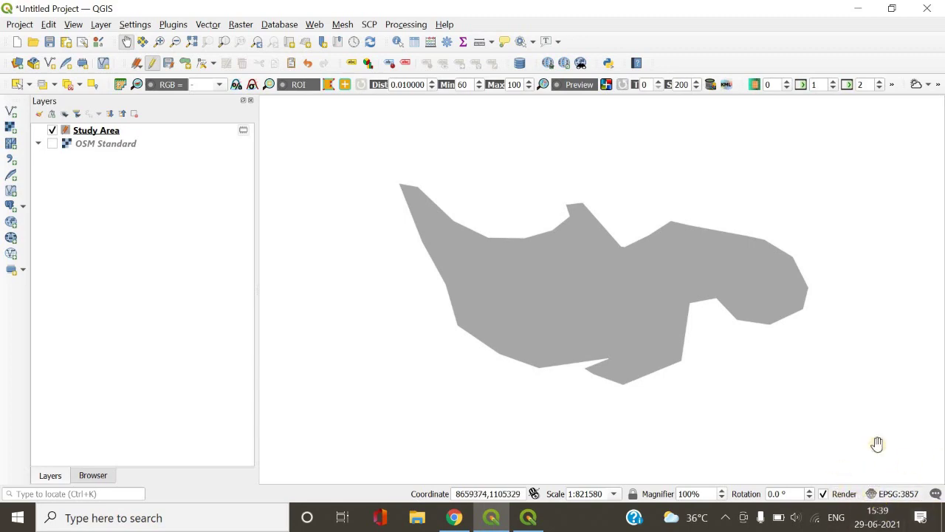
pyautogui.click(491, 521)
pyautogui.click(528, 519)
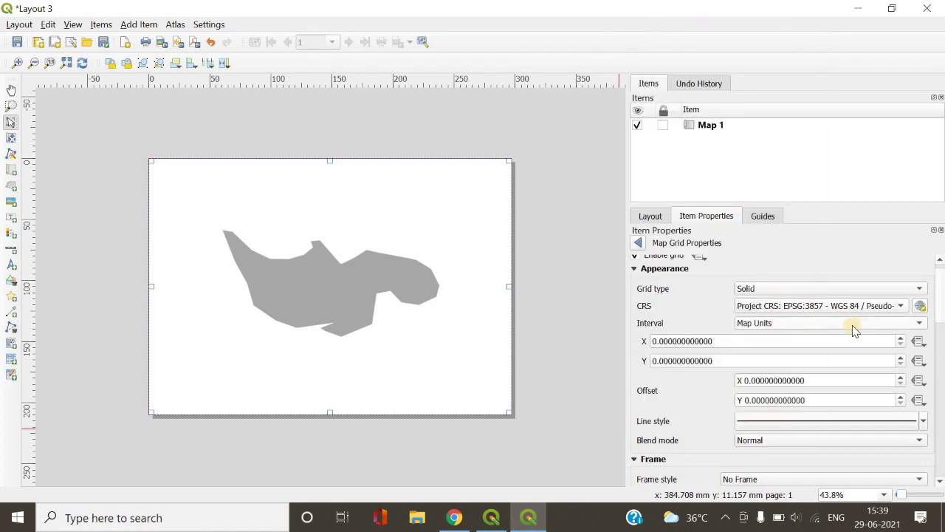
# Step: Keep the grid interval in Map Units and set both its X and Y intervals to 2
pyautogui.click(853, 325)
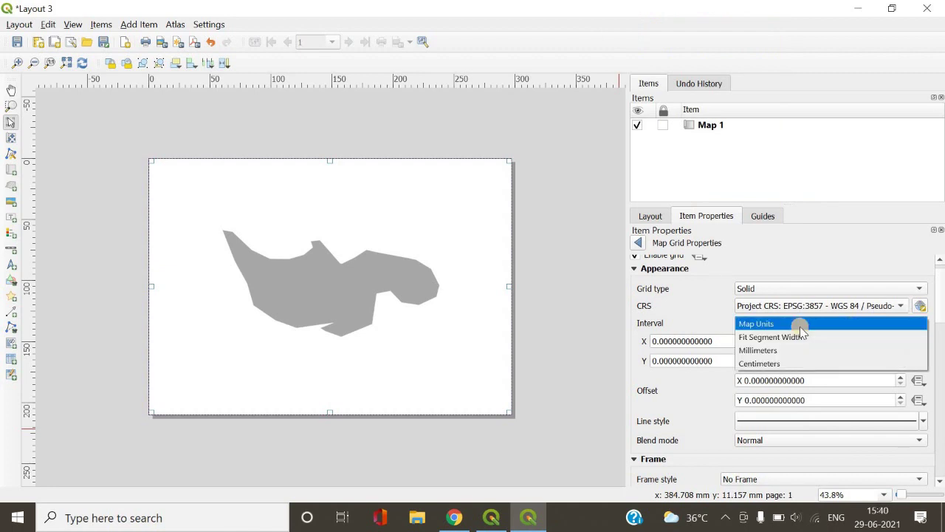
pyautogui.click(784, 323)
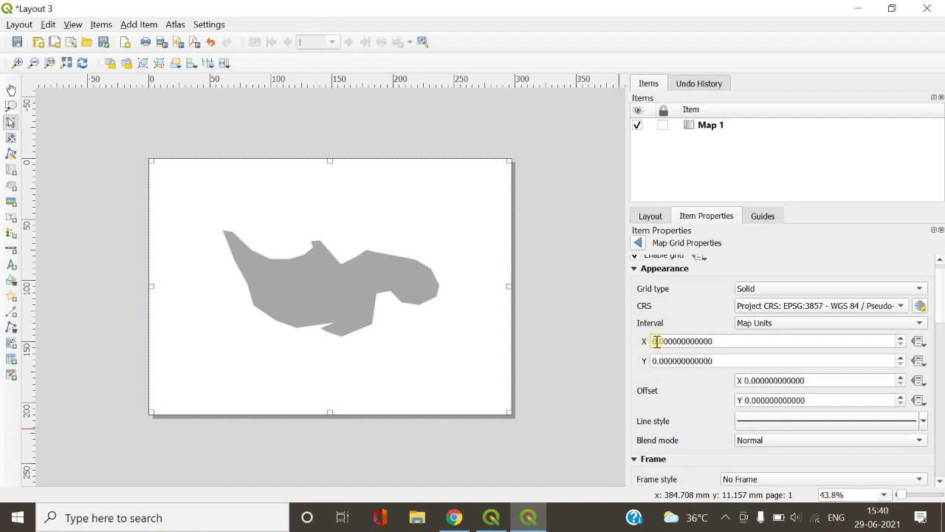
pyautogui.moveTo(655, 341); pyautogui.dragTo(651, 342)
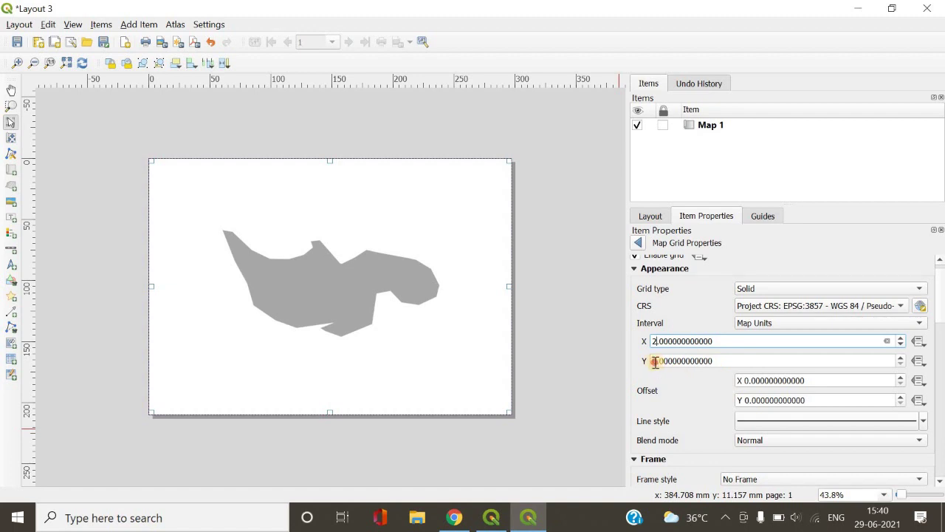
pyautogui.moveTo(654, 362); pyautogui.dragTo(636, 367)
pyautogui.write('2')
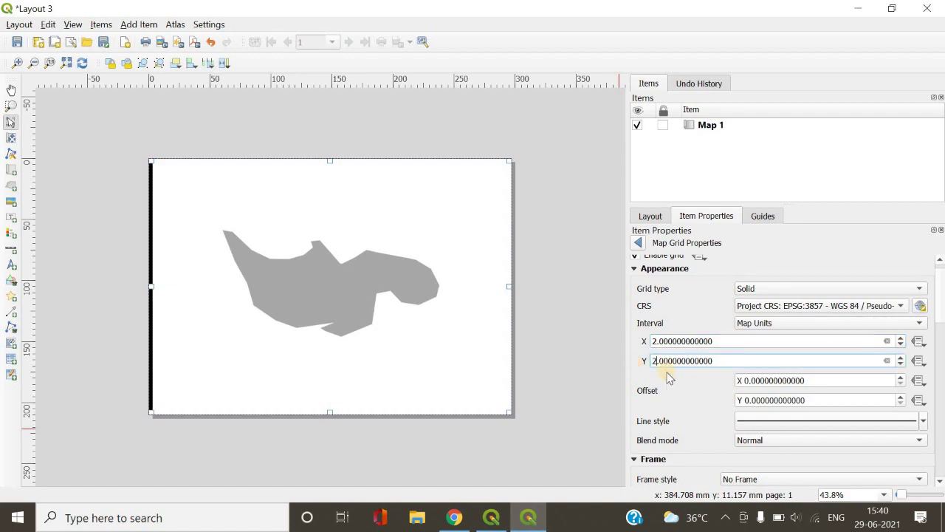
pyautogui.click(291, 409)
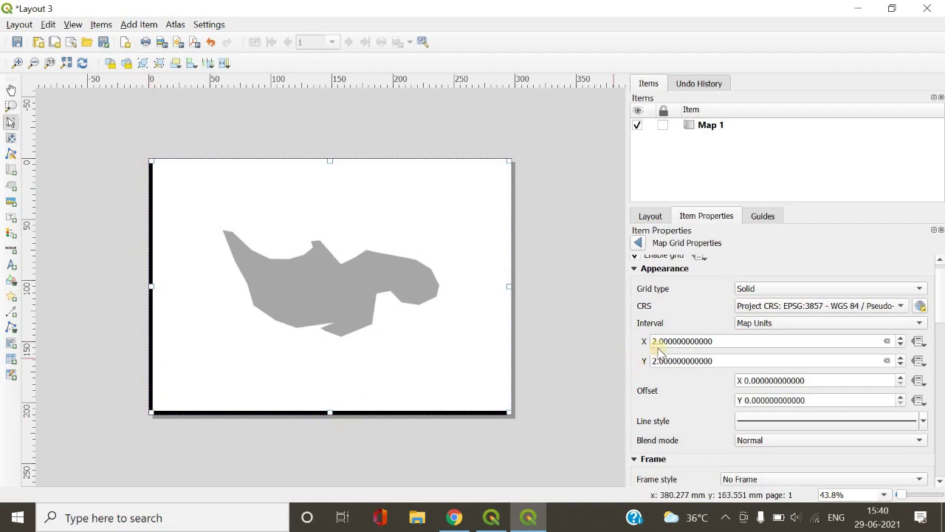
# Step: Set the grid's X and Y intervals to 20000 map units and lower the opacity of its lines
pyautogui.moveTo(654, 341); pyautogui.dragTo(659, 341)
pyautogui.click(656, 341)
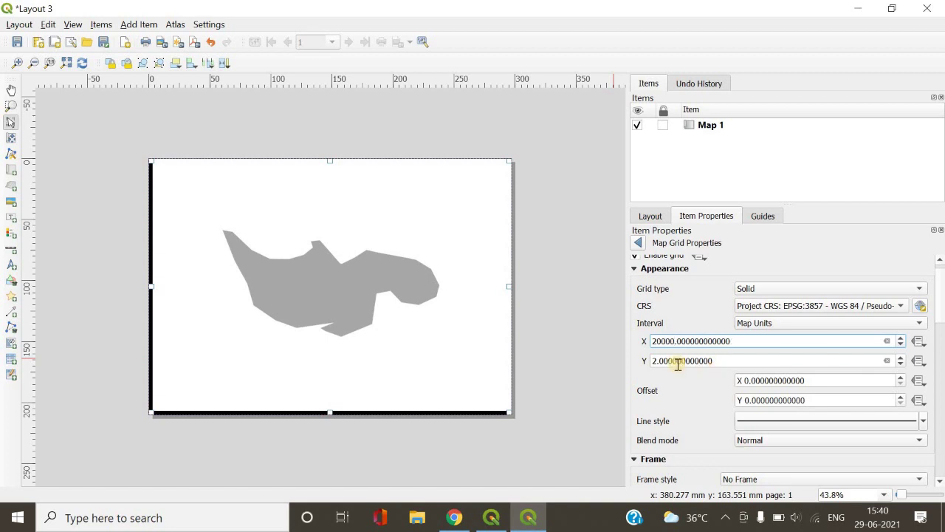
pyautogui.doubleClick(657, 362)
pyautogui.write('200')
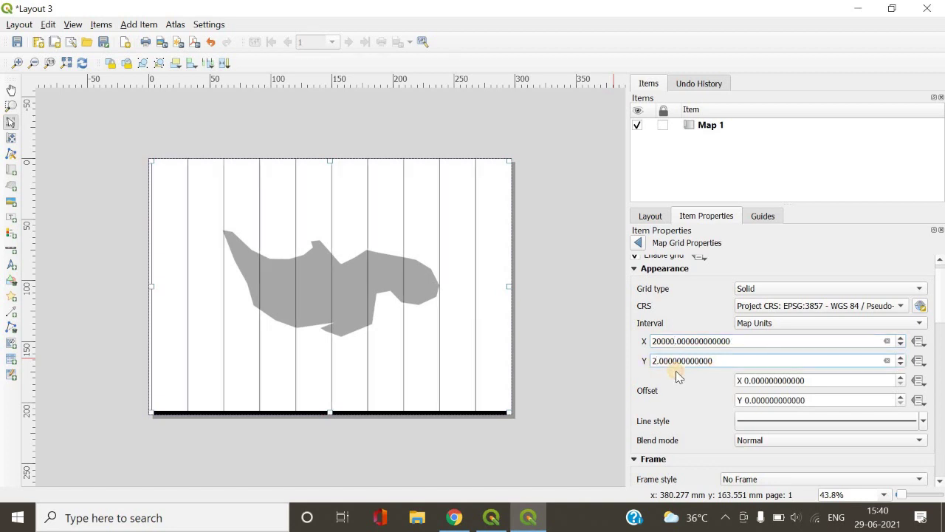
pyautogui.write('00')
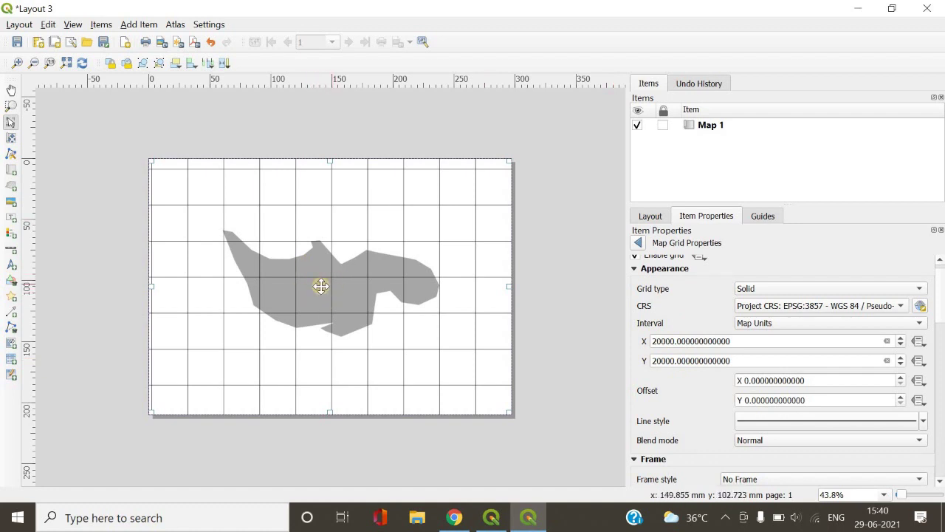
pyautogui.click(922, 420)
pyautogui.moveTo(772, 377); pyautogui.dragTo(770, 375)
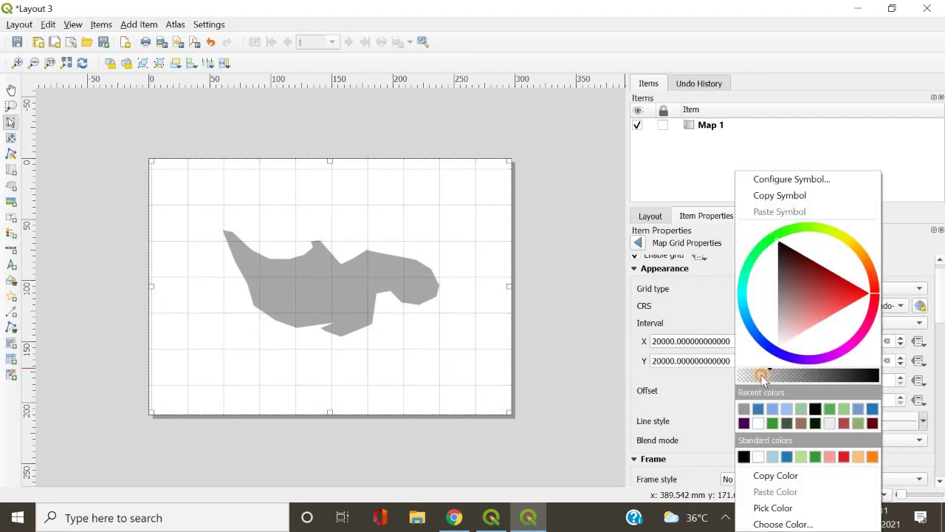
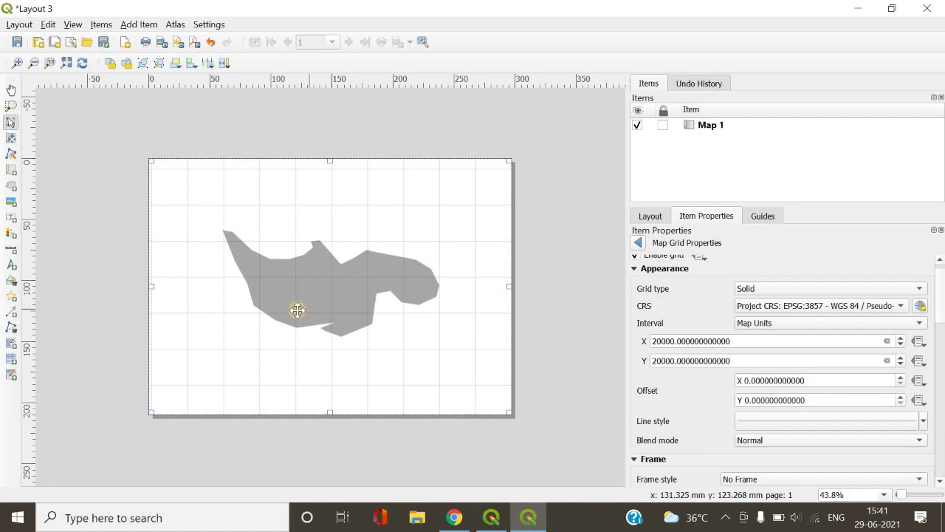
# Step: Add a scale bar below the study area polygon and align its zero end with a vertical grid line
pyautogui.click(11, 251)
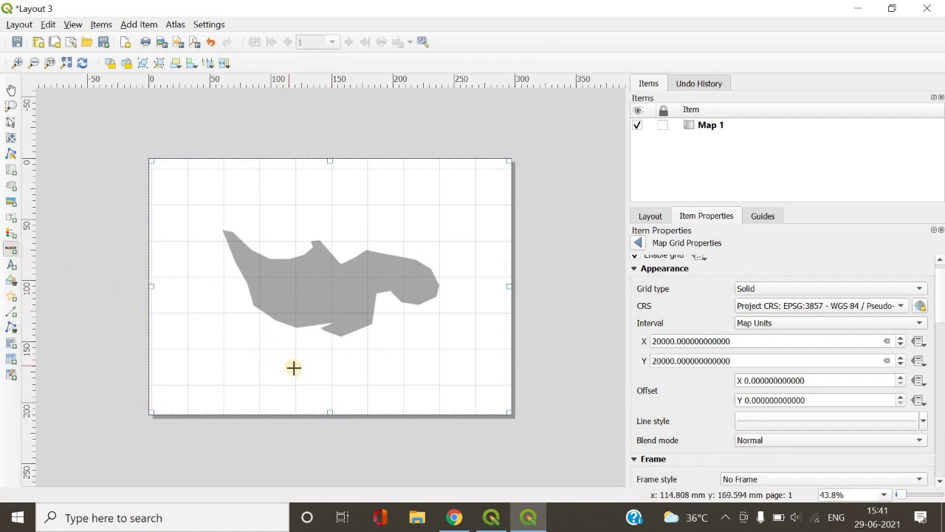
pyautogui.moveTo(299, 367); pyautogui.dragTo(331, 375)
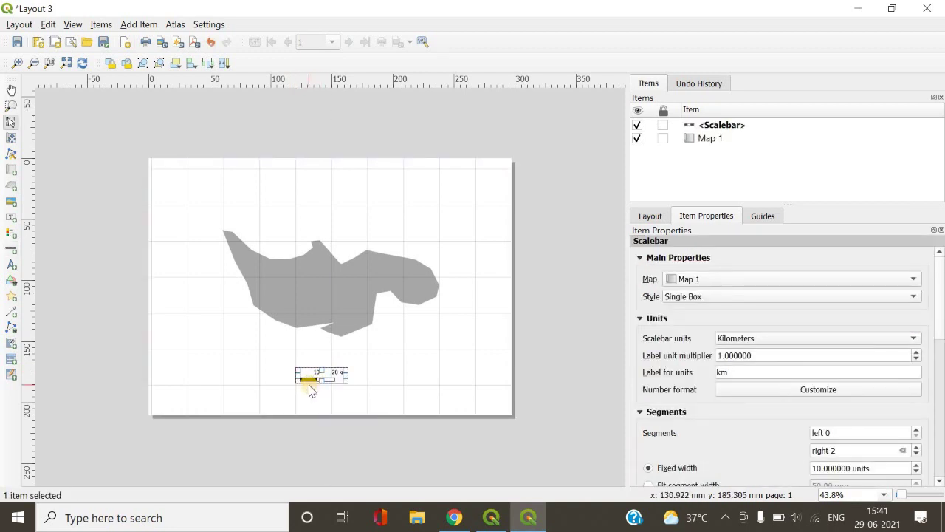
pyautogui.scroll(2, 313, 392)
pyautogui.moveTo(315, 352); pyautogui.dragTo(311, 352)
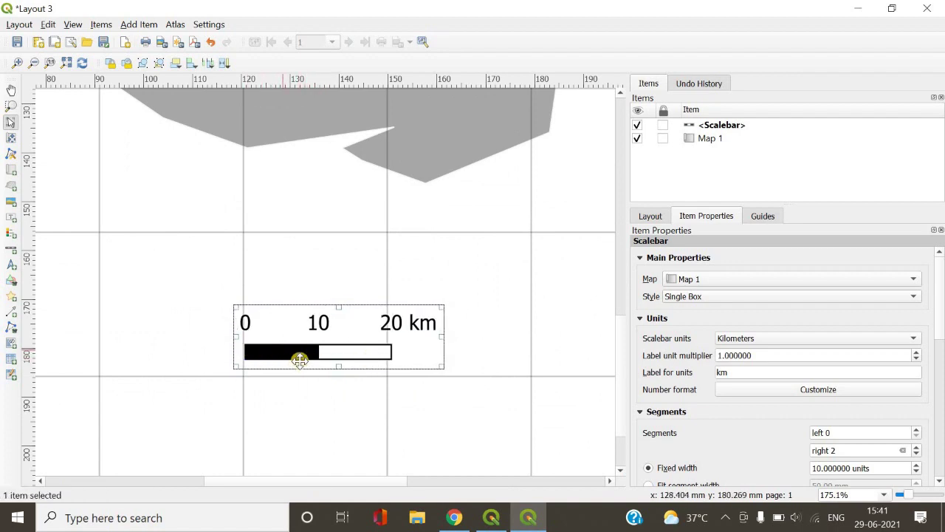
pyautogui.moveTo(308, 352); pyautogui.dragTo(304, 354)
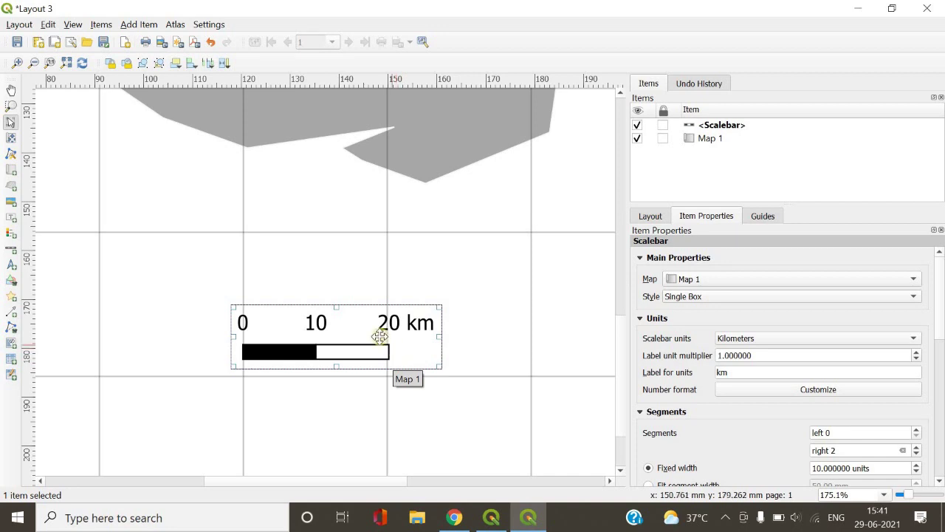
# Step: Compare the scale bar's length with the spacing of the map grid
pyautogui.scroll(-3, 370, 345)
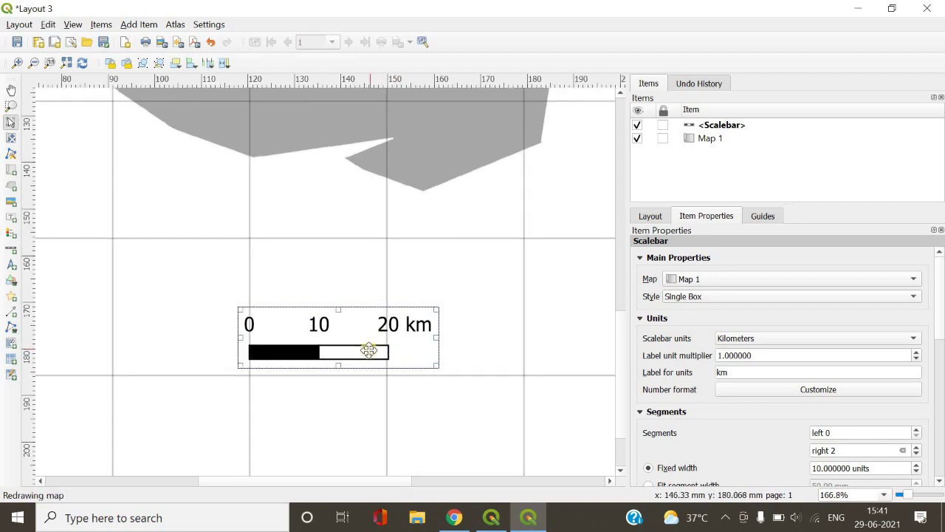
pyautogui.scroll(-5, 369, 352)
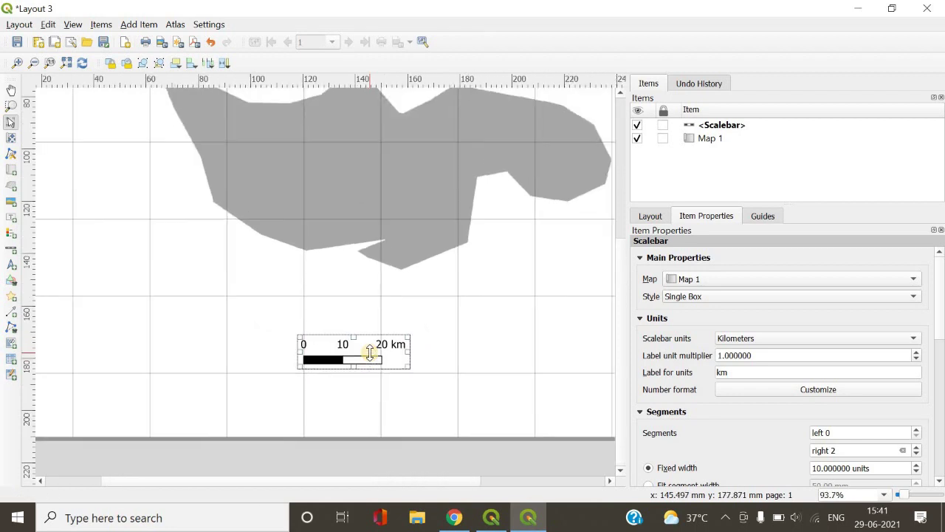
pyautogui.scroll(-2, 372, 358)
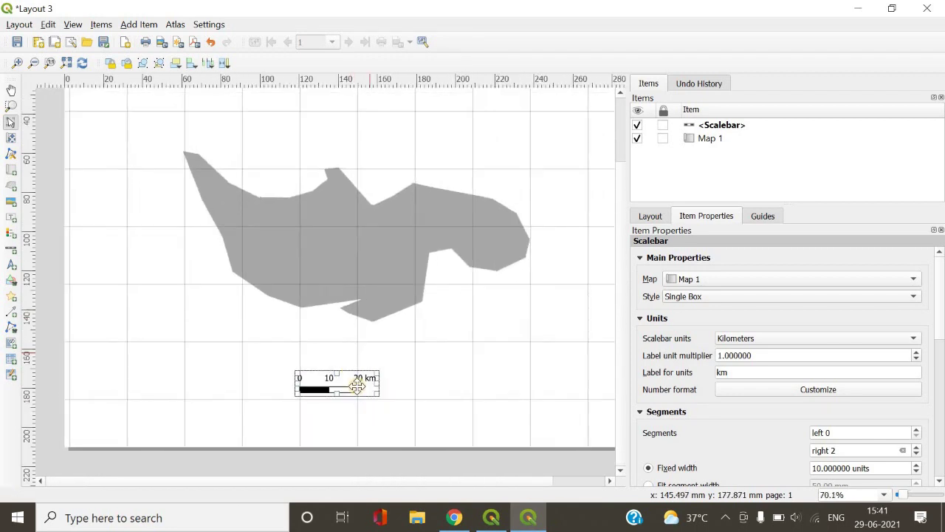
pyautogui.scroll(-1, 377, 483)
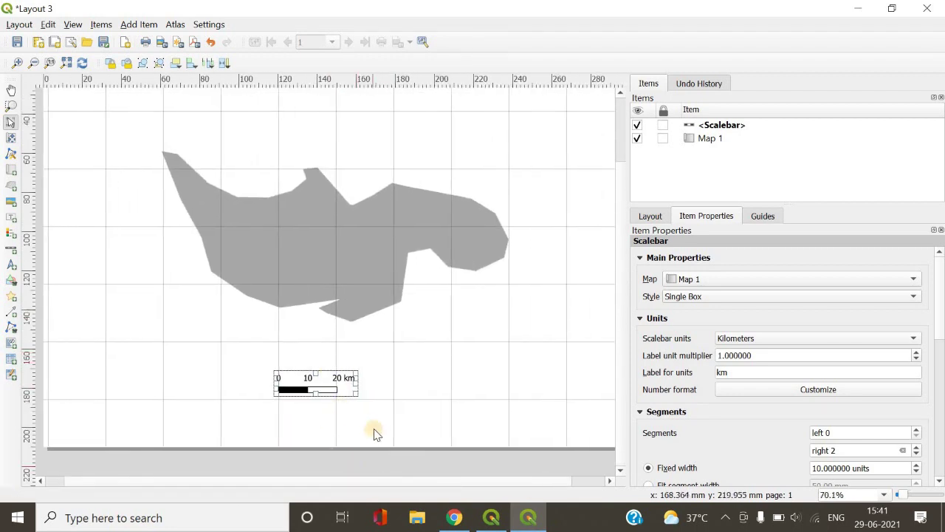
pyautogui.scroll(-1, 369, 384)
pyautogui.scroll(7, 348, 378)
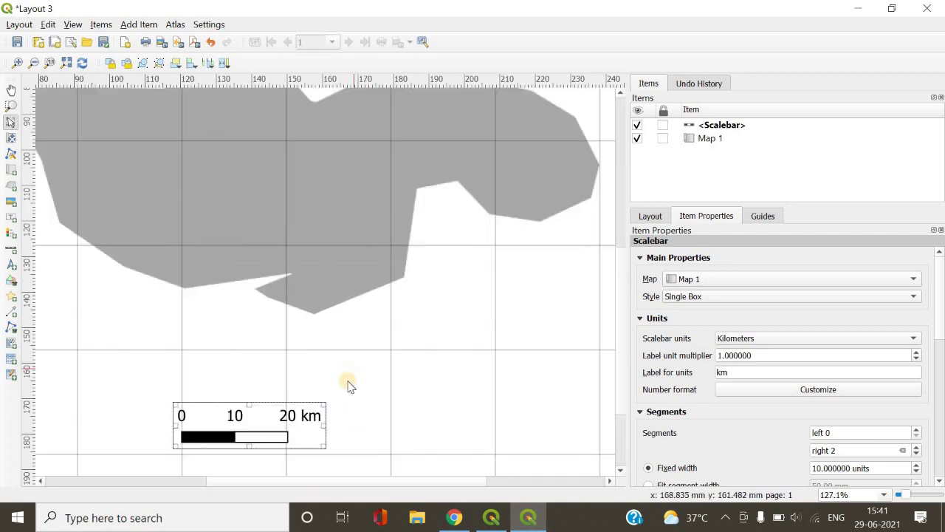
# Step: Move the scale bar slightly to the right and down below the study area polygon
pyautogui.scroll(-15, 352, 393)
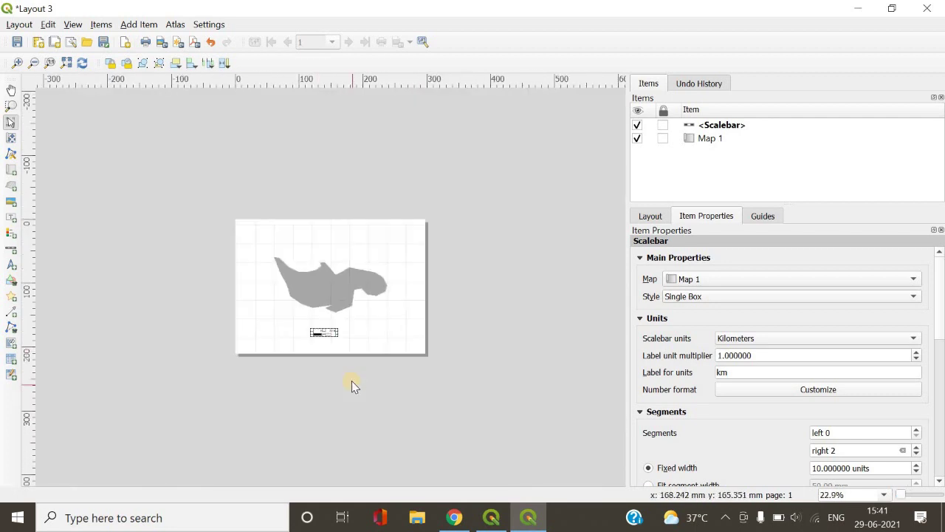
pyautogui.scroll(7, 352, 381)
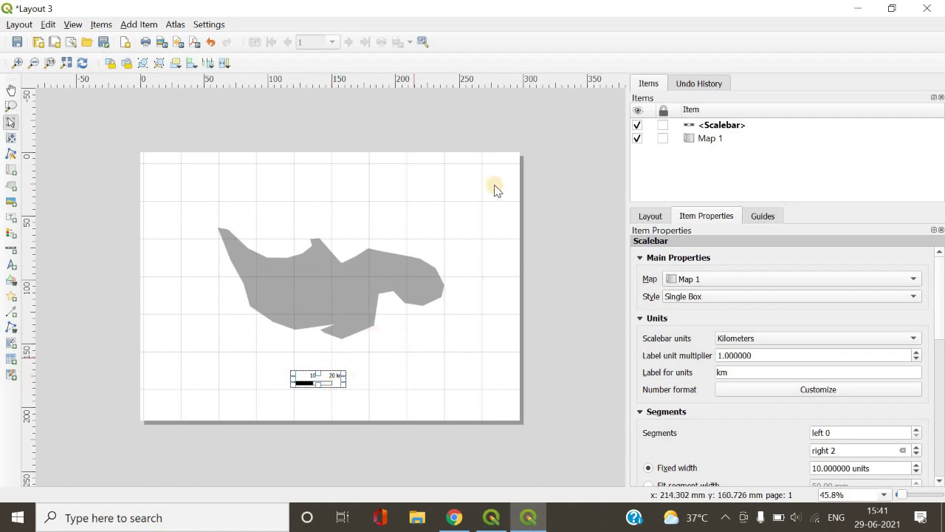
pyautogui.moveTo(316, 380); pyautogui.dragTo(333, 386)
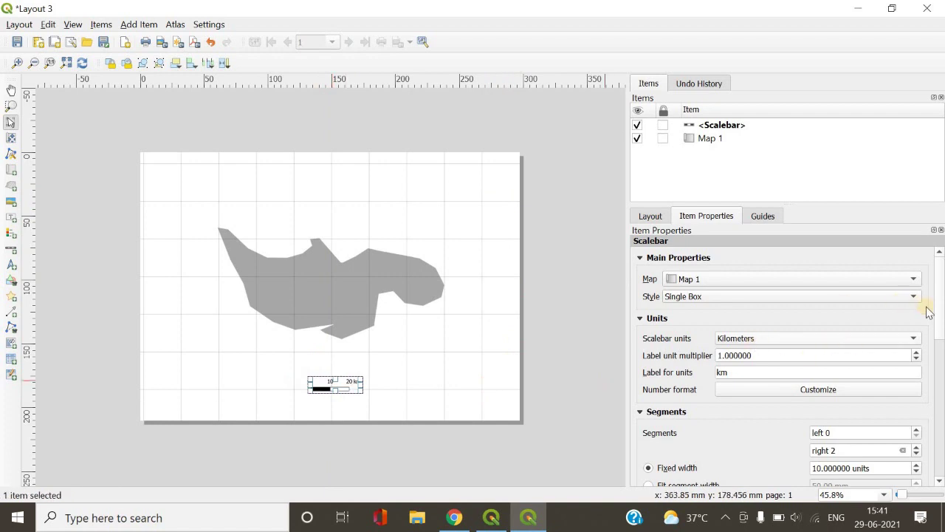
pyautogui.scroll(-7, 943, 325)
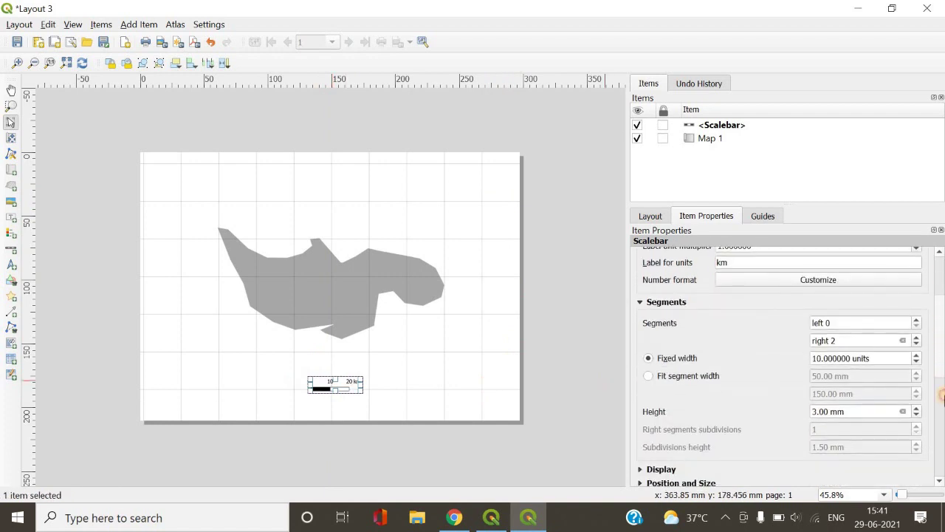
pyautogui.scroll(2, 942, 340)
pyautogui.scroll(3, 943, 338)
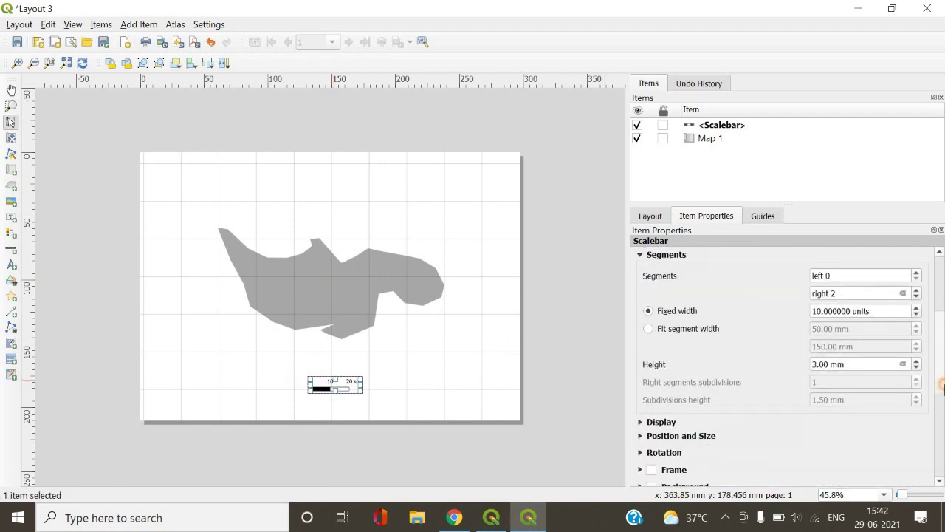
pyautogui.scroll(-6, 942, 384)
pyautogui.scroll(-2, 938, 384)
pyautogui.scroll(9, 934, 325)
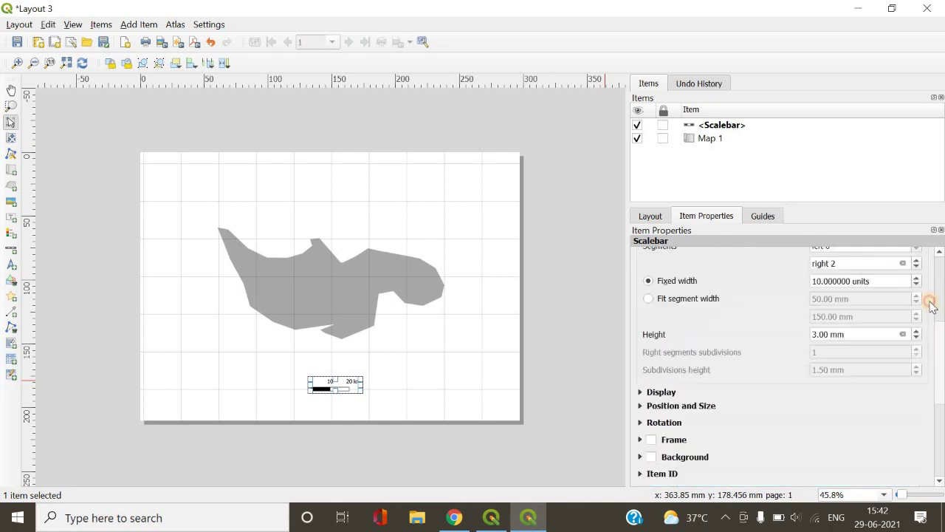
# Step: Open the settings of Map 1's existing grid and enable Draw Coordinates
pyautogui.click(452, 320)
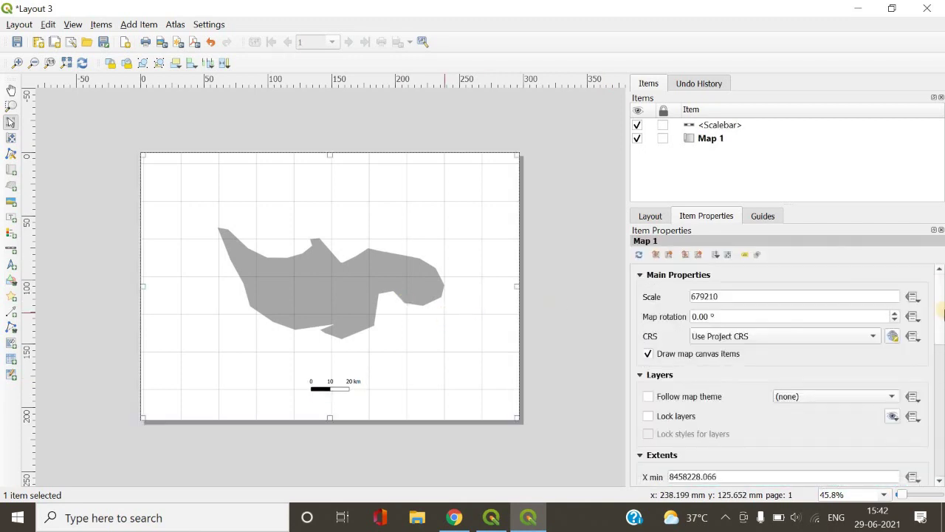
pyautogui.scroll(-10, 938, 353)
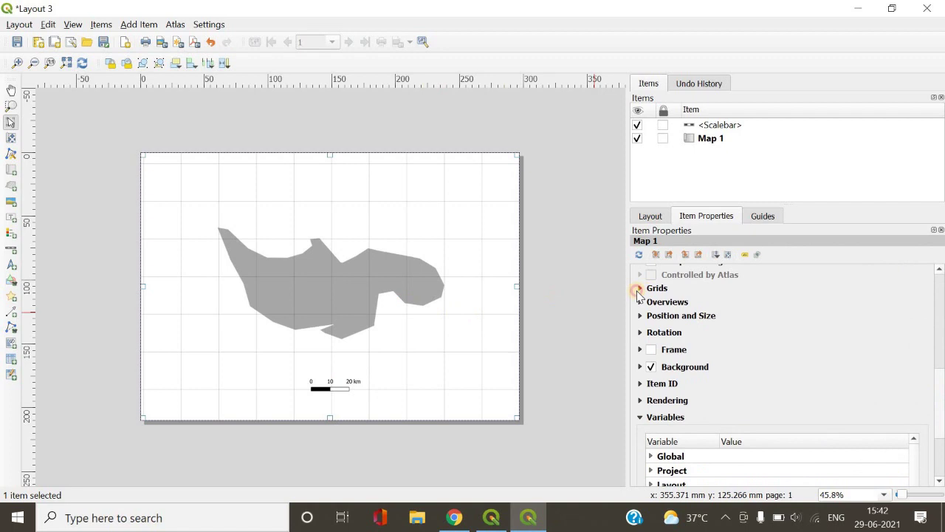
pyautogui.click(656, 291)
pyautogui.click(676, 313)
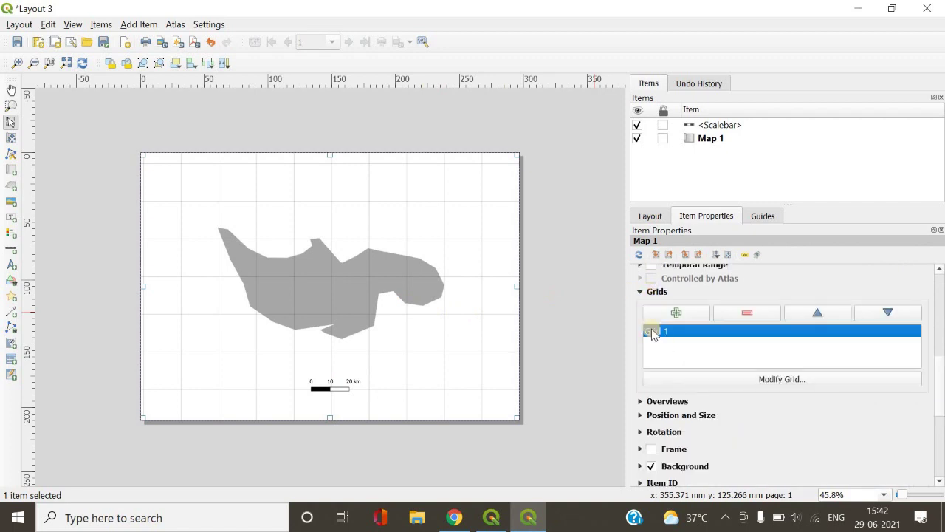
pyautogui.click(787, 380)
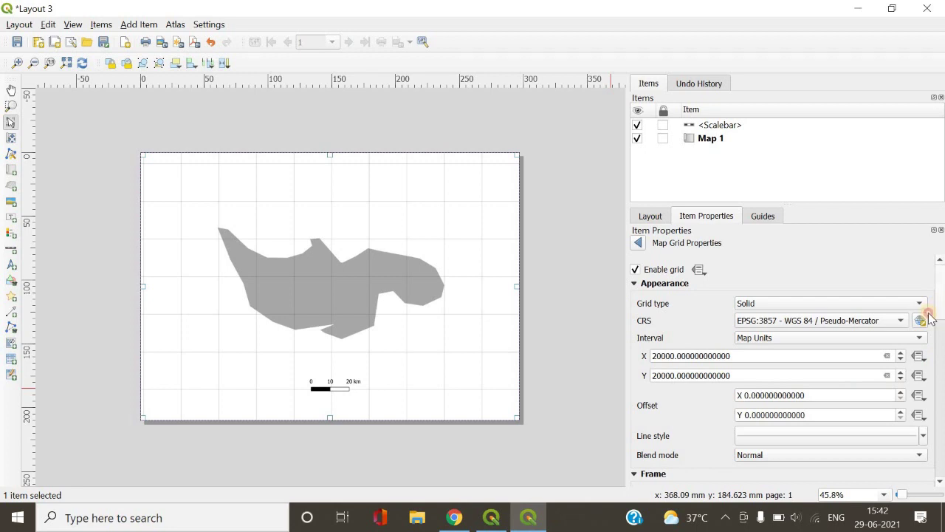
pyautogui.scroll(-1, 922, 312)
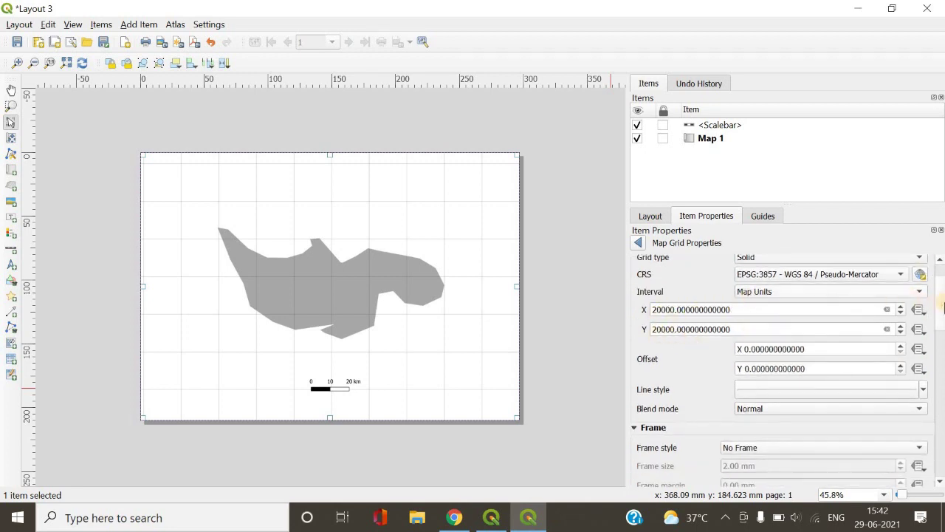
pyautogui.moveTo(942, 314); pyautogui.dragTo(942, 423)
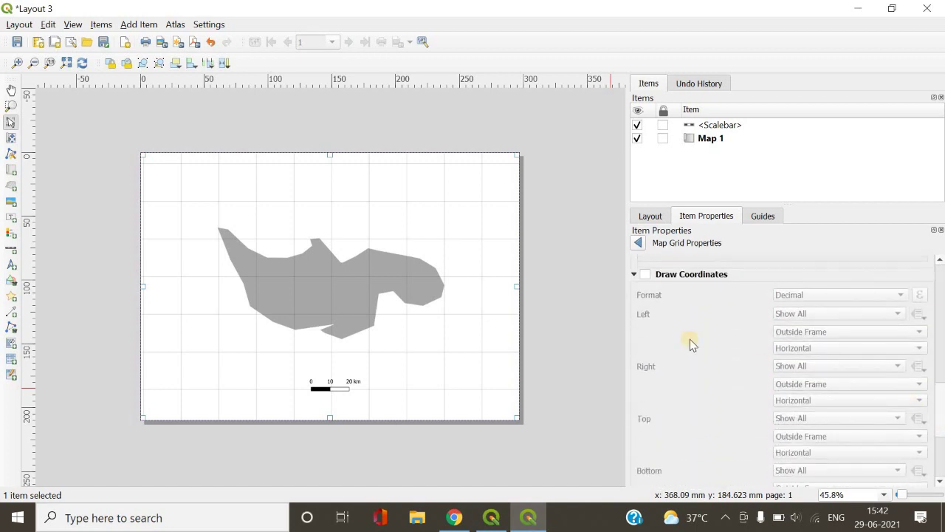
pyautogui.click(647, 274)
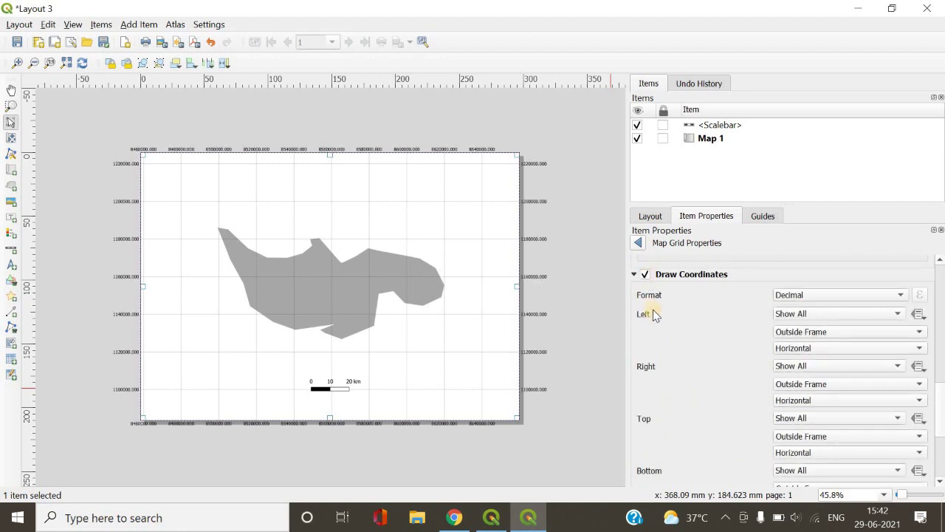
# Step: Place the grid coordinates on the left, right, top and bottom sides of the map as Inside Frame
pyautogui.click(835, 333)
pyautogui.click(830, 318)
pyautogui.click(849, 390)
pyautogui.click(919, 370)
pyautogui.scroll(-1, 942, 402)
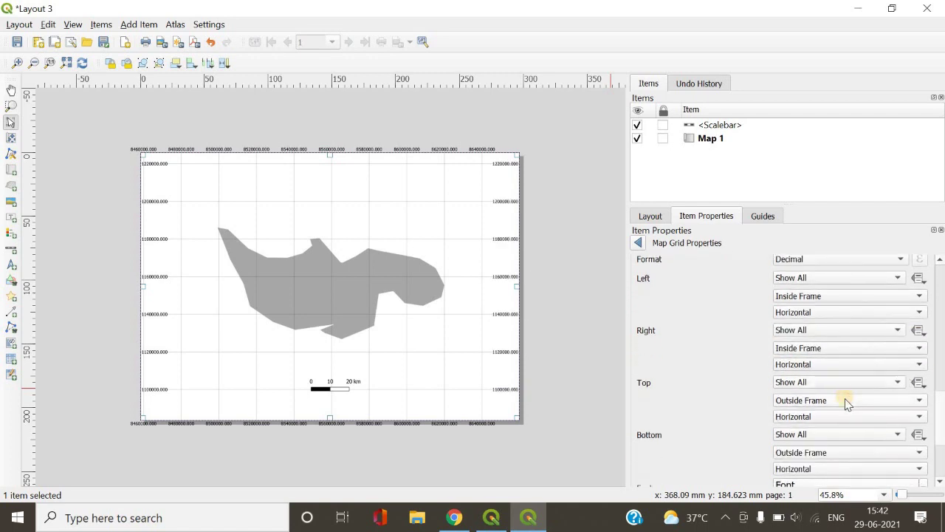
pyautogui.click(836, 397)
pyautogui.press('Return')
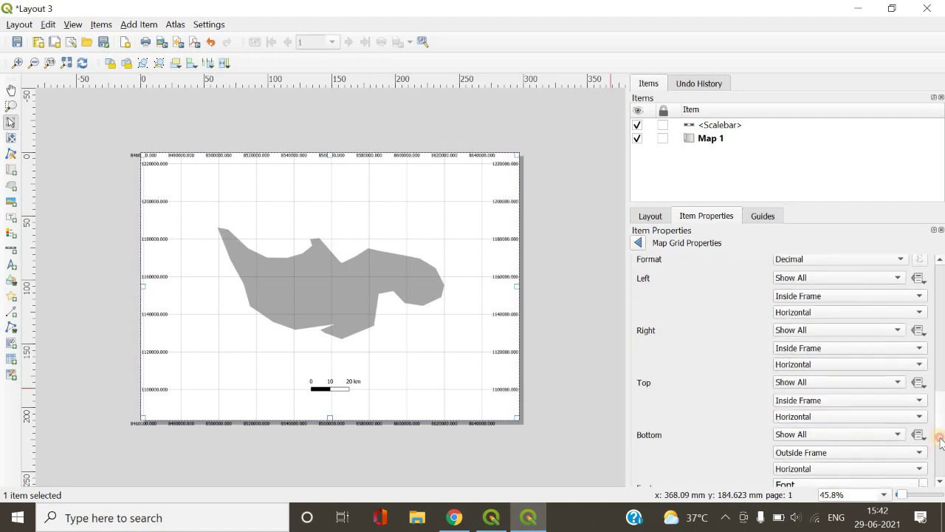
pyautogui.scroll(-1, 940, 441)
pyautogui.click(835, 415)
pyautogui.click(869, 401)
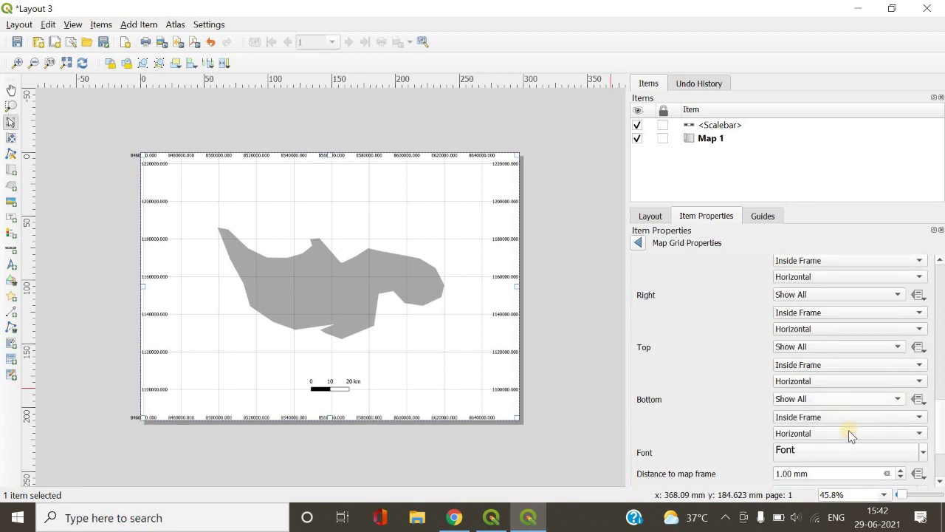
# Step: Set the orientation of the bottom and top grid coordinates to Vertical Ascending
pyautogui.click(846, 435)
pyautogui.click(839, 448)
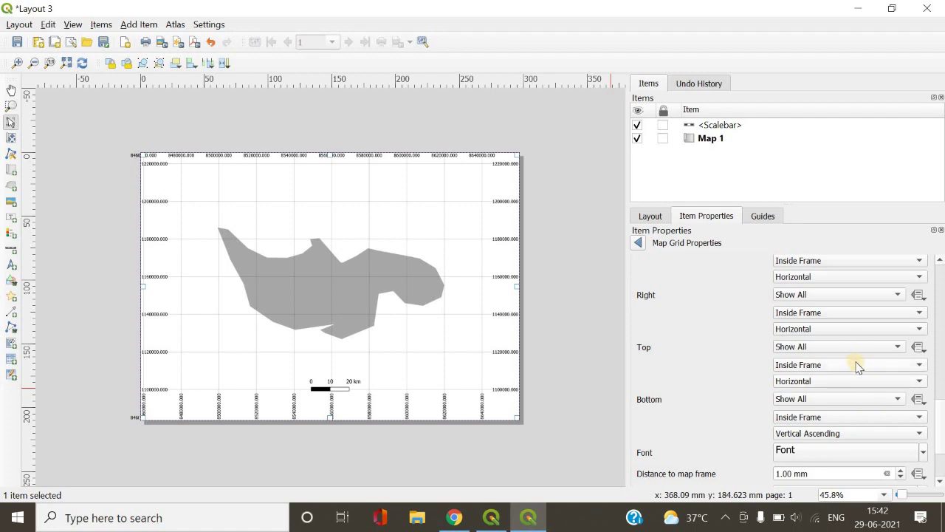
pyautogui.click(834, 382)
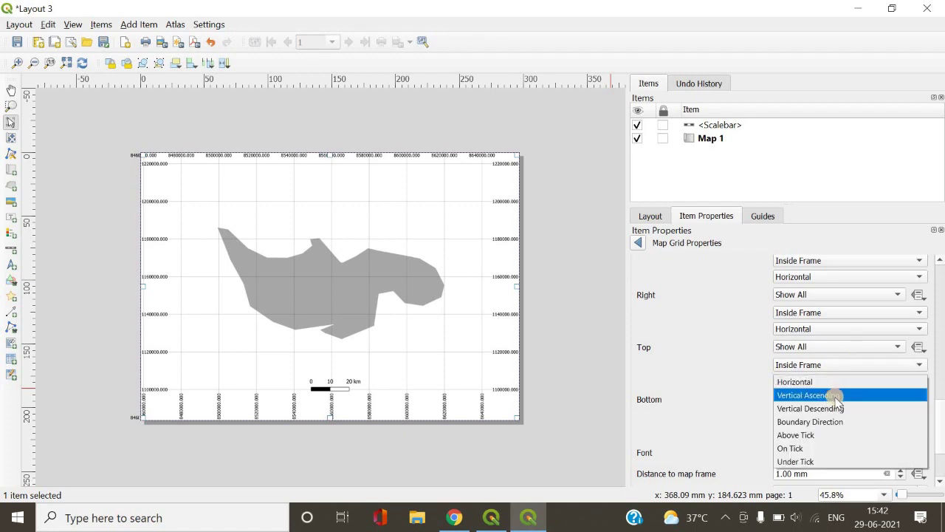
pyautogui.click(833, 397)
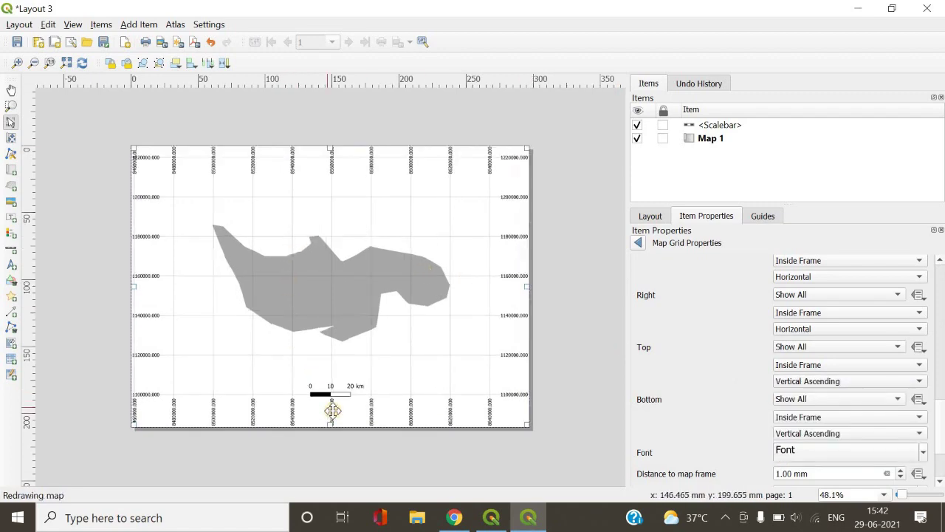
# Step: Examine the grid coordinate labels along all four edges of the map, both close up and at full-page view
pyautogui.scroll(3, 330, 410)
pyautogui.scroll(-2, 333, 406)
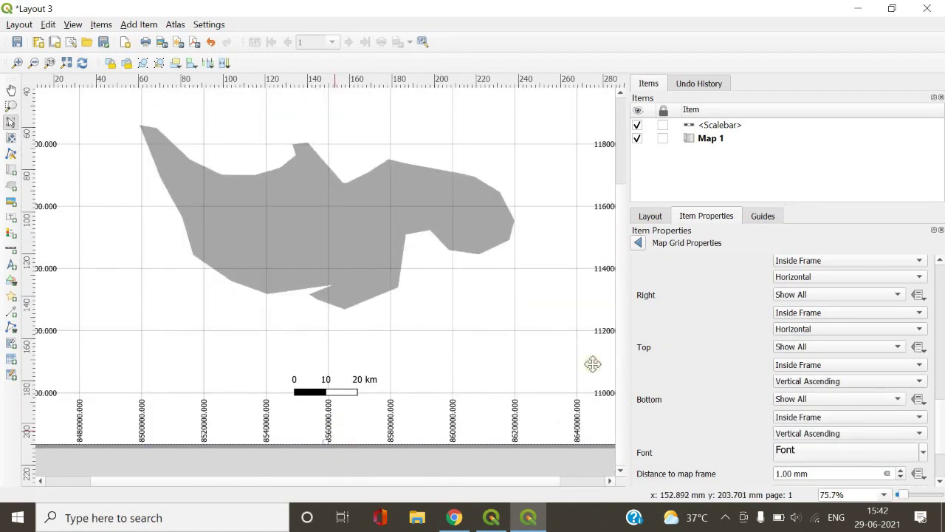
pyautogui.click(618, 181)
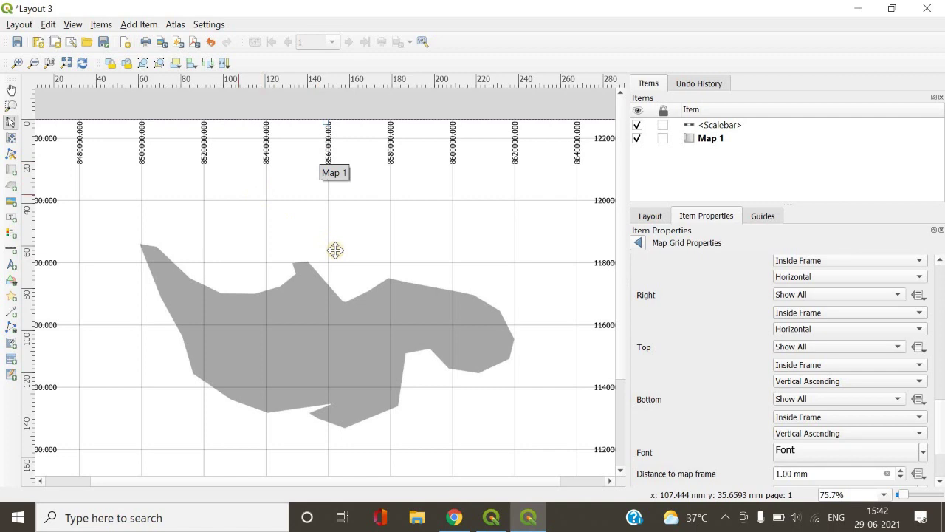
pyautogui.scroll(-2, 334, 251)
pyautogui.scroll(1, 330, 253)
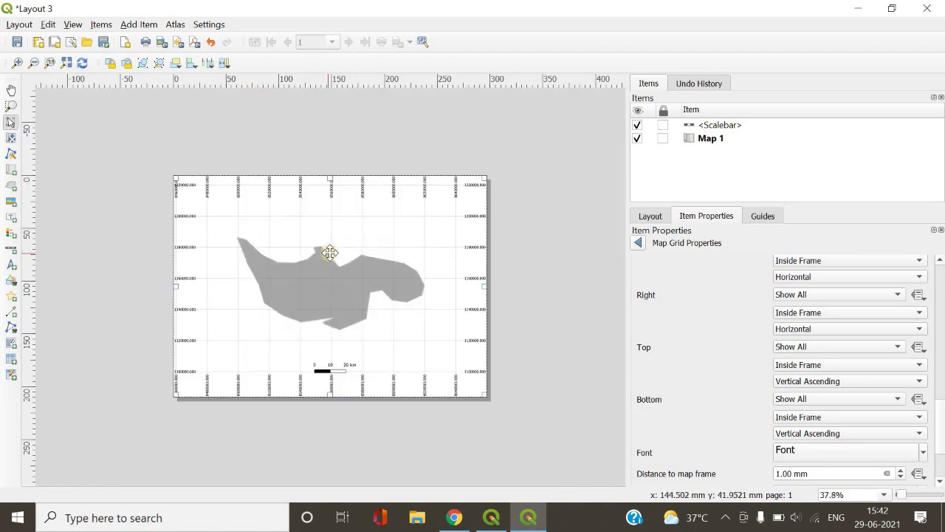
pyautogui.scroll(1, 331, 253)
pyautogui.scroll(-1, 332, 253)
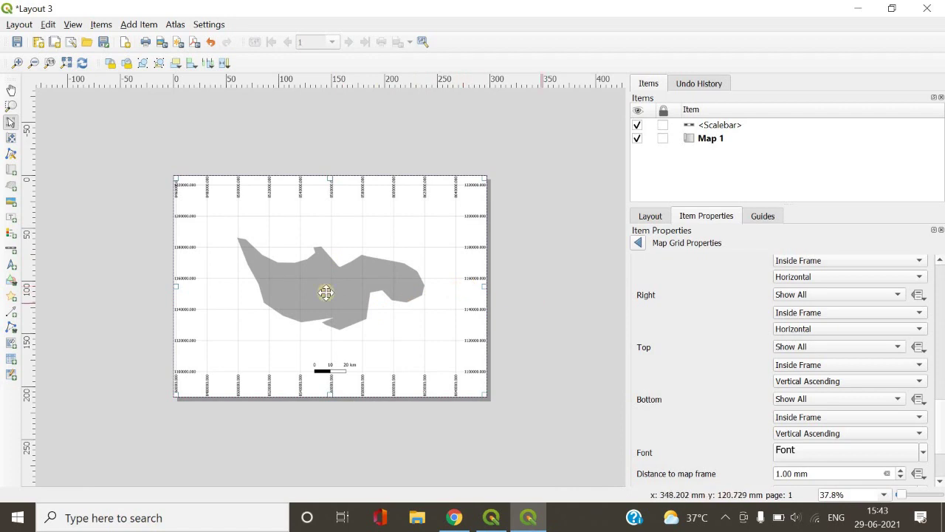
pyautogui.scroll(1, 327, 255)
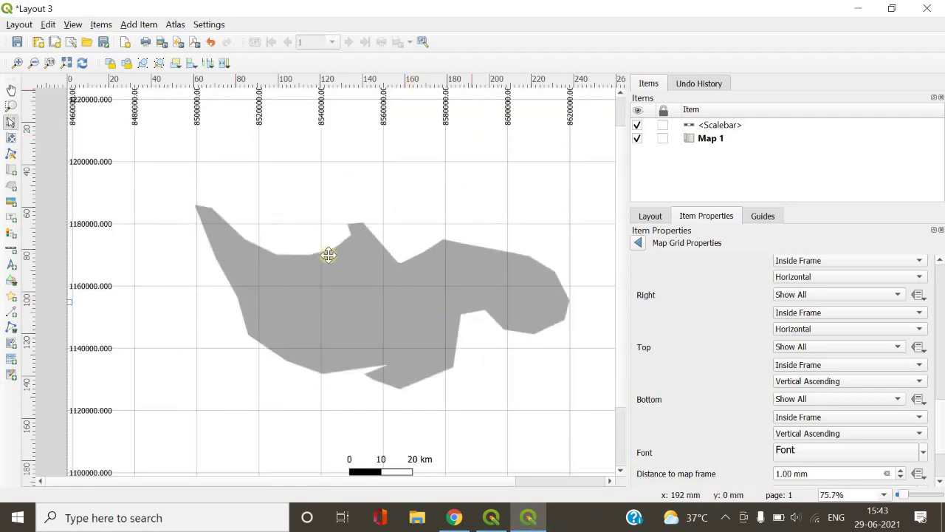
pyautogui.scroll(-1, 347, 282)
pyautogui.scroll(1, 352, 324)
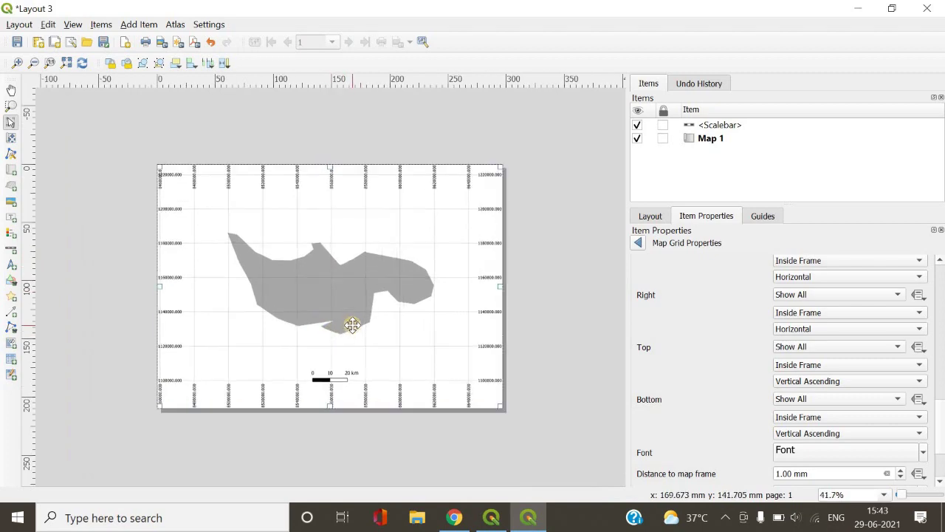
pyautogui.scroll(2, 352, 325)
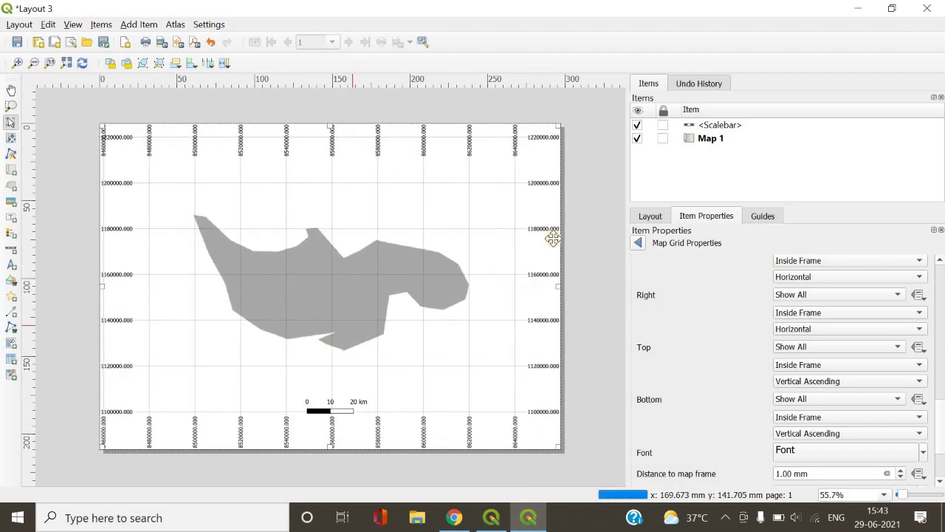
pyautogui.scroll(1, 552, 239)
# Step: Set the format of the grid coordinates to Decimal with Suffix
pyautogui.scroll(10, 942, 363)
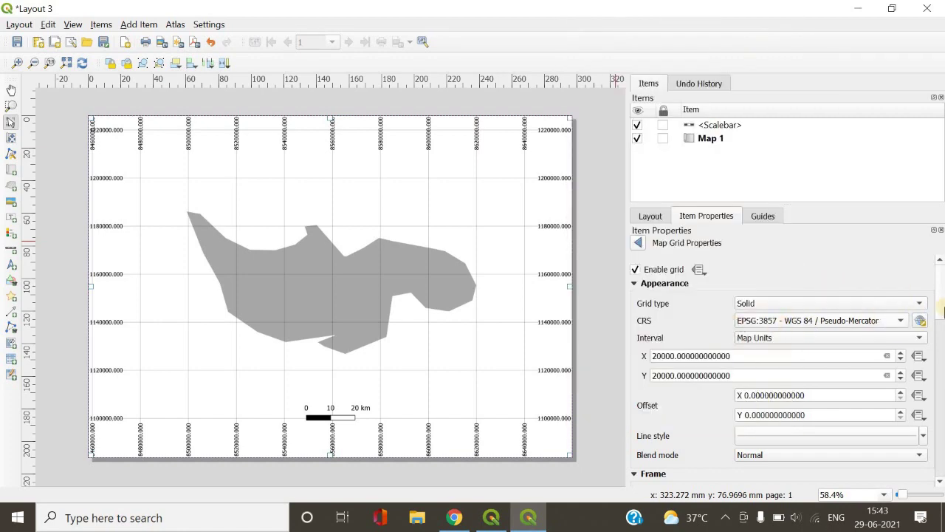
pyautogui.moveTo(943, 313); pyautogui.dragTo(942, 402)
pyautogui.scroll(-5, 943, 402)
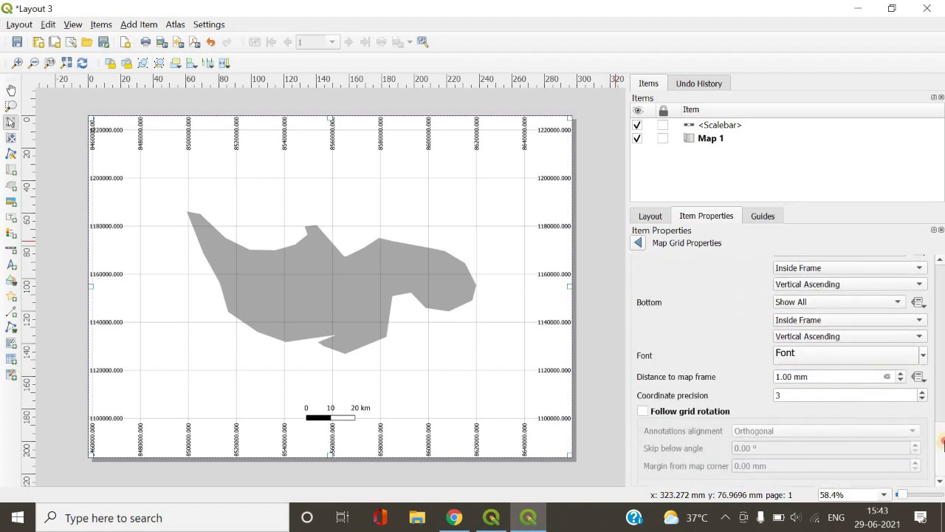
pyautogui.scroll(6, 886, 354)
pyautogui.click(842, 339)
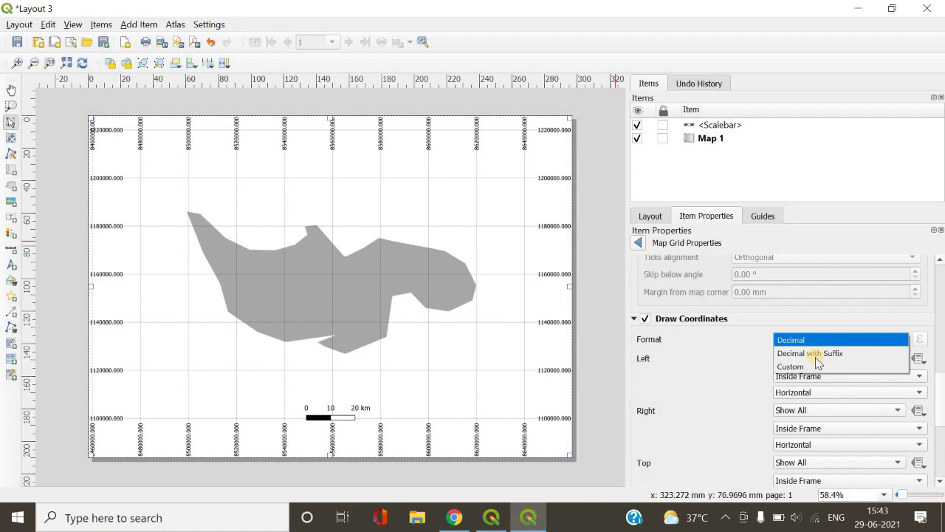
pyautogui.click(813, 353)
pyautogui.click(812, 340)
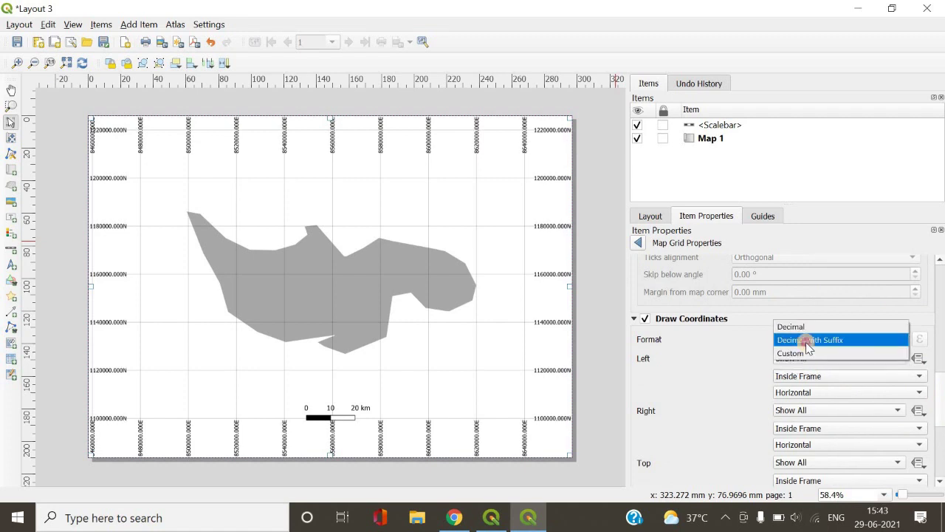
pyautogui.click(806, 342)
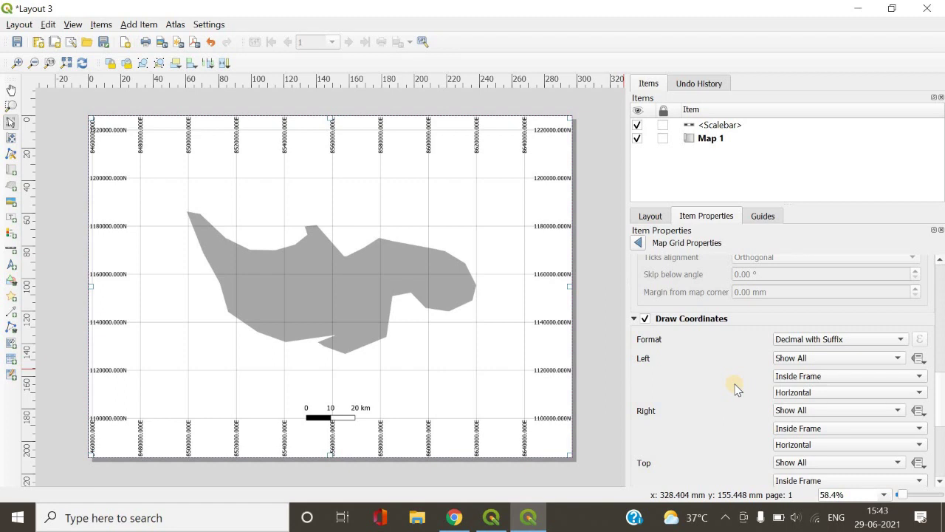
# Step: Change the coordinate reference system of the map grid to Default CRS: EPSG:4326 - WGS 84
pyautogui.scroll(10, 920, 274)
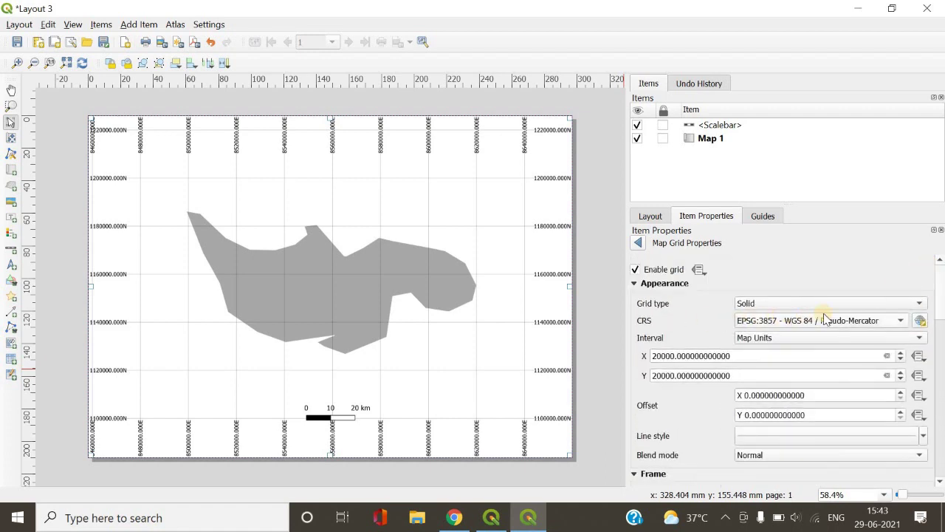
pyautogui.click(826, 323)
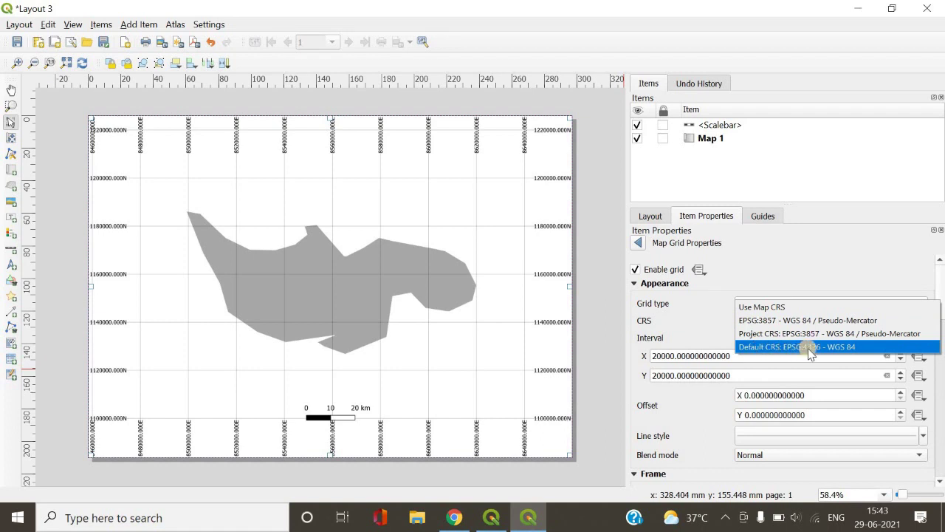
pyautogui.click(815, 347)
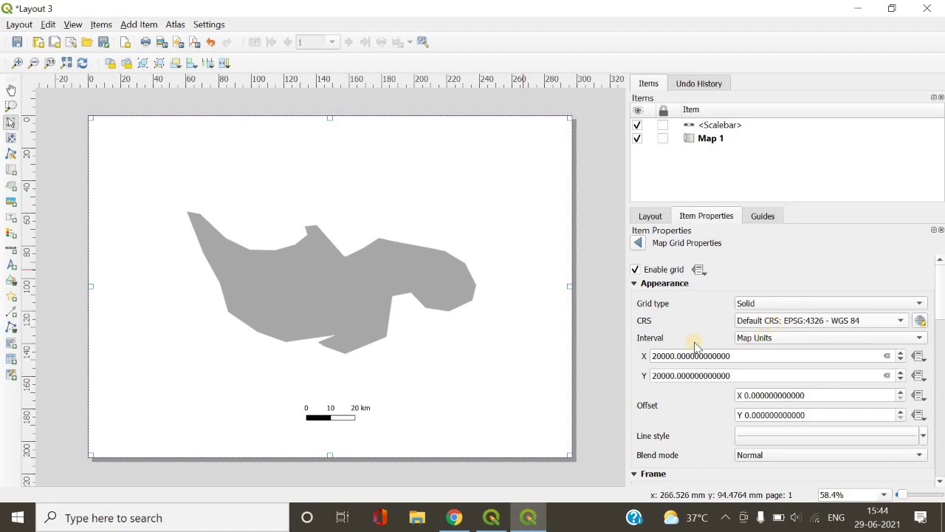
pyautogui.click(777, 323)
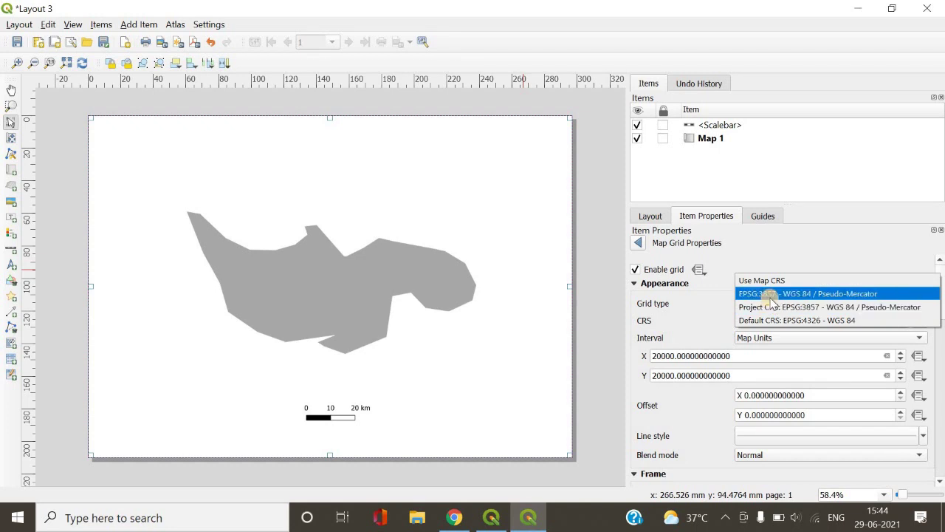
pyautogui.click(744, 320)
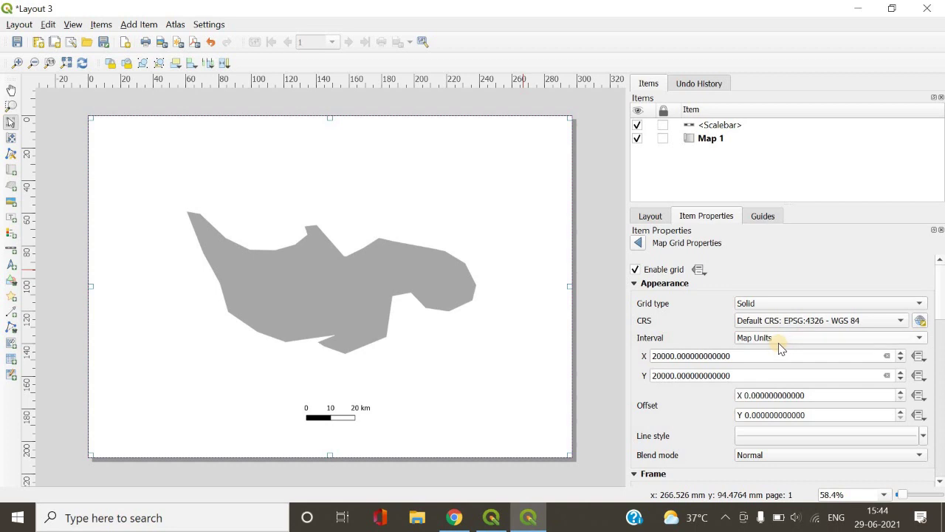
# Step: Set the X and Y intervals of the map grid to 1 map unit each
pyautogui.moveTo(653, 356); pyautogui.dragTo(717, 376)
pyautogui.moveTo(650, 384); pyautogui.dragTo(651, 376)
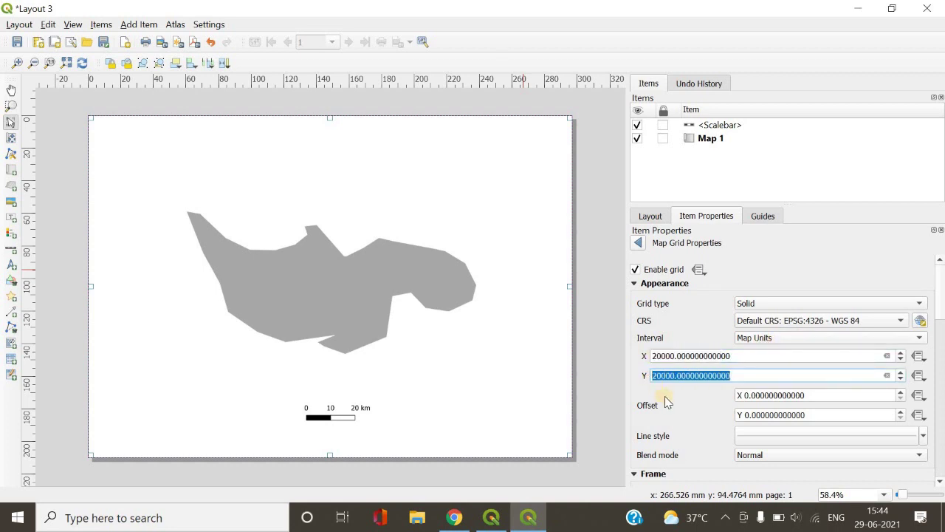
pyautogui.click(670, 358)
pyautogui.moveTo(626, 356); pyautogui.dragTo(626, 360)
pyautogui.press('BackSpace')
pyautogui.write('1')
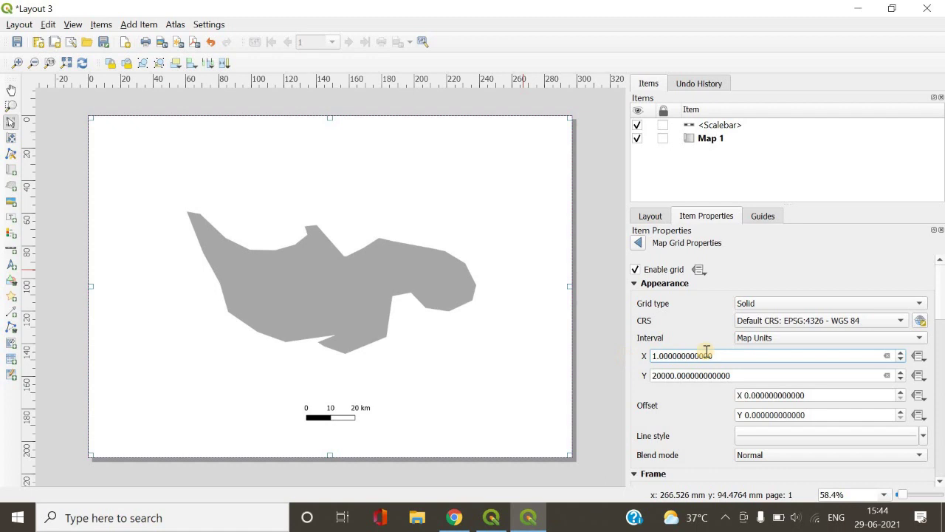
pyautogui.press('Tab')
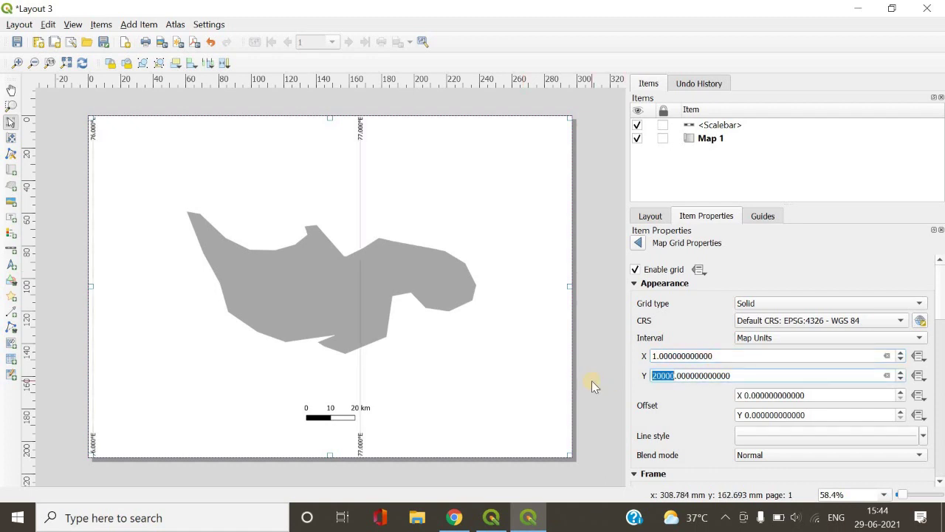
pyautogui.write('1')
pyautogui.click(534, 363)
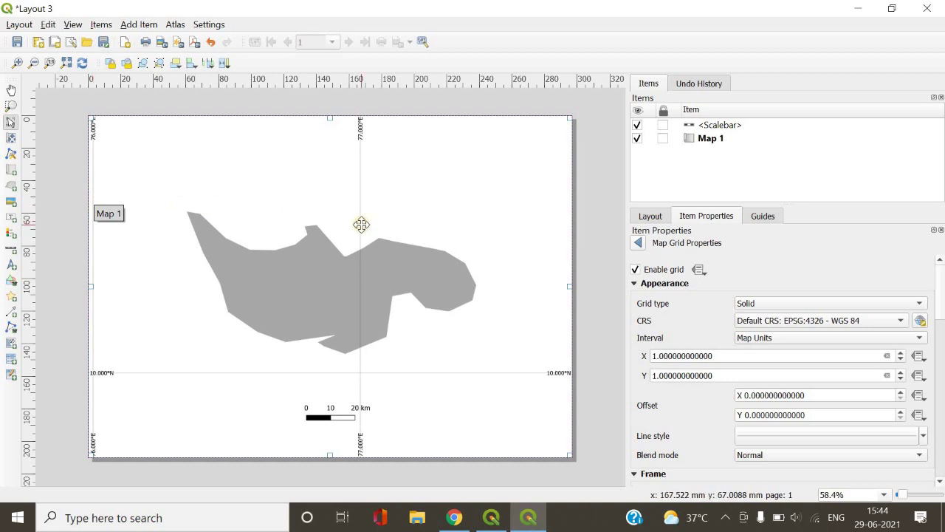
# Step: Deselect the map, reselect it and reopen the properties of Grid 1 at its CRS and interval settings
pyautogui.click(587, 245)
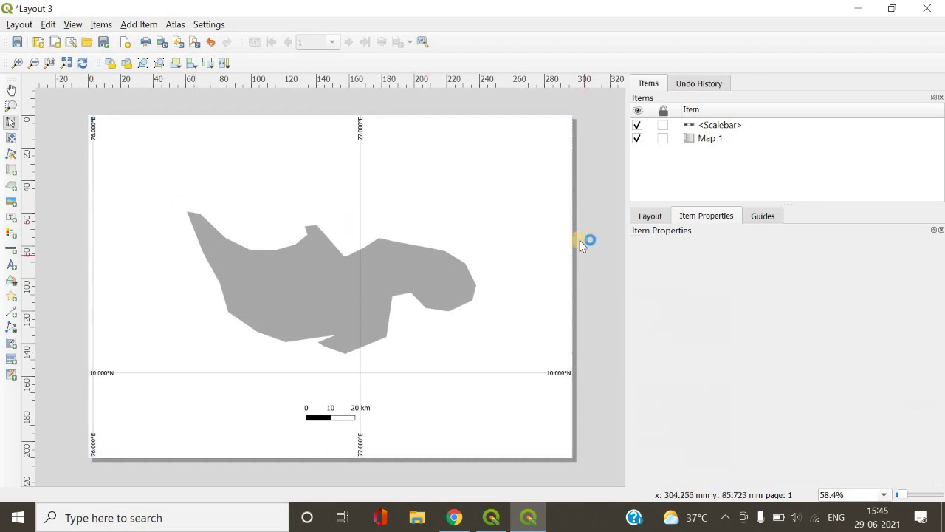
pyautogui.click(361, 268)
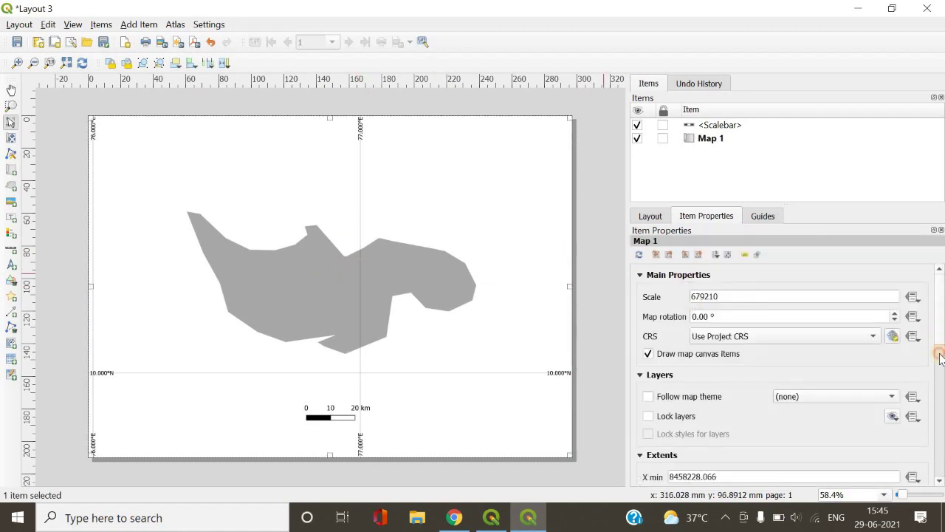
pyautogui.click(941, 396)
pyautogui.scroll(-4, 780, 401)
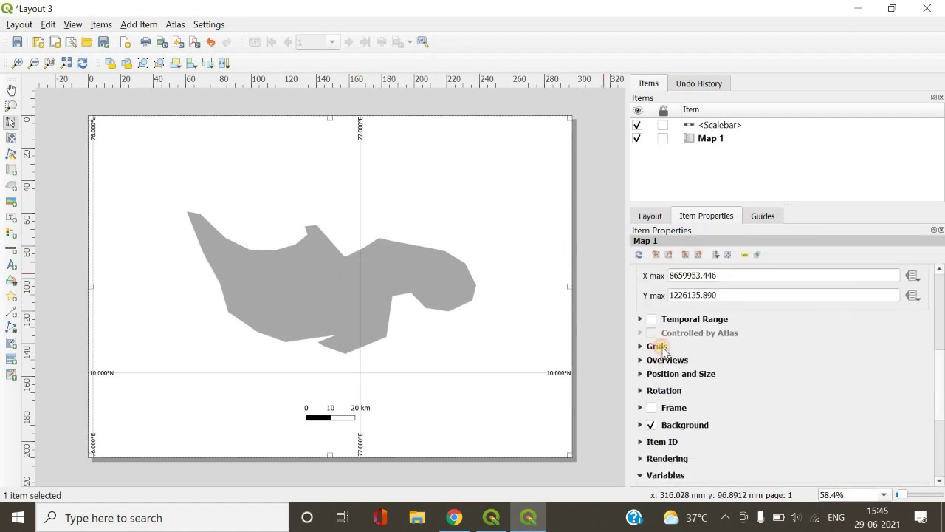
pyautogui.click(657, 346)
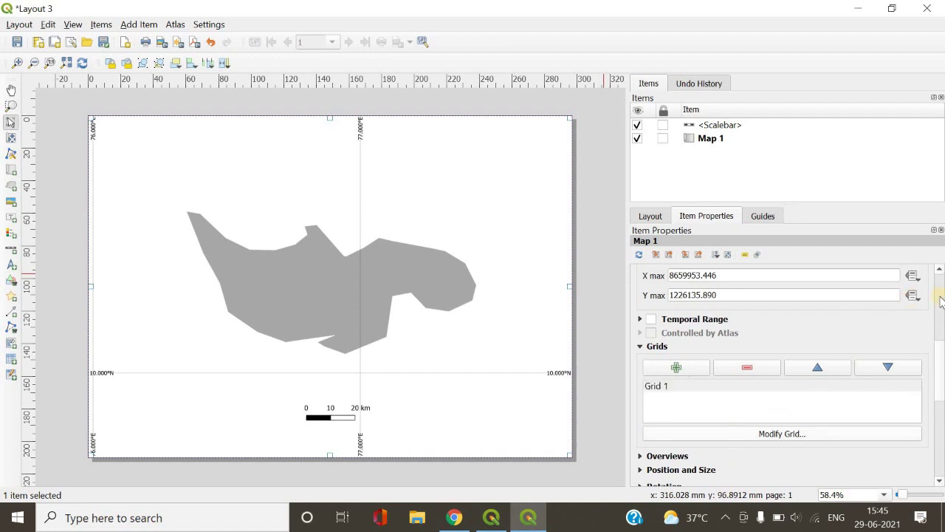
pyautogui.click(738, 432)
pyautogui.scroll(-2, 942, 304)
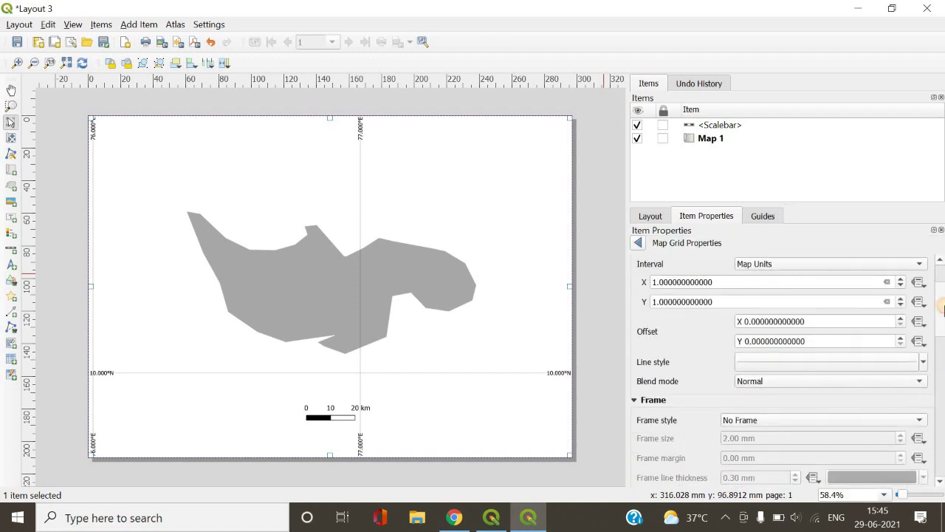
pyautogui.scroll(1, 942, 310)
pyautogui.scroll(2, 942, 304)
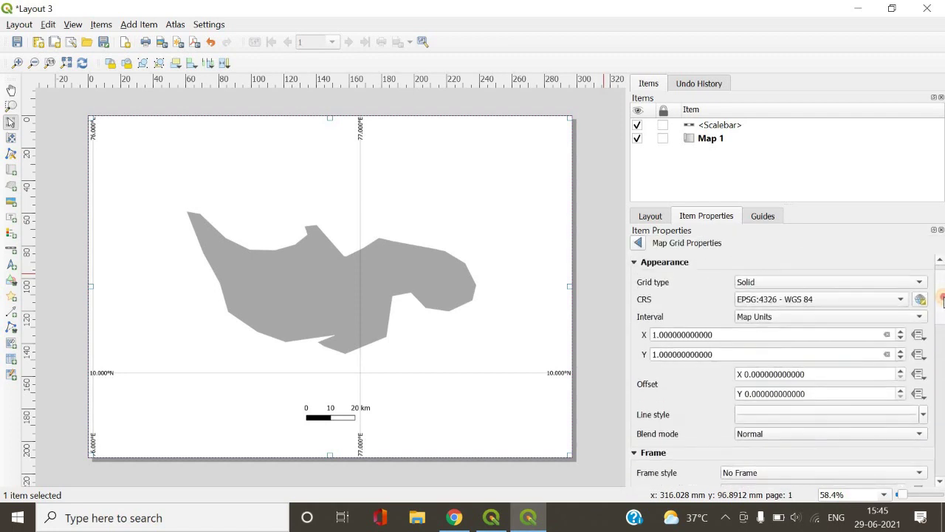
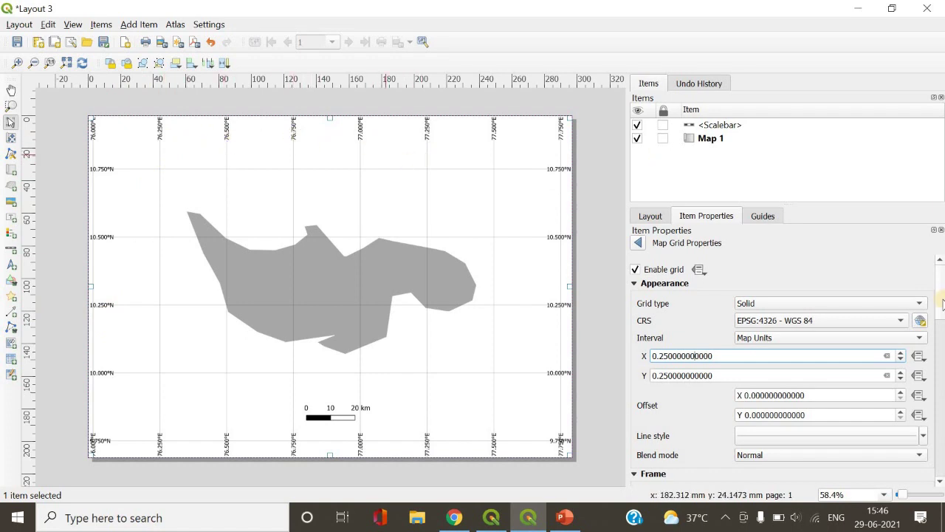
# Step: Try the Degree, Minute and the Degree, Minute, Second with Suffix formats for the grid coordinates
pyautogui.moveTo(942, 341); pyautogui.dragTo(943, 415)
pyautogui.scroll(-4, 882, 302)
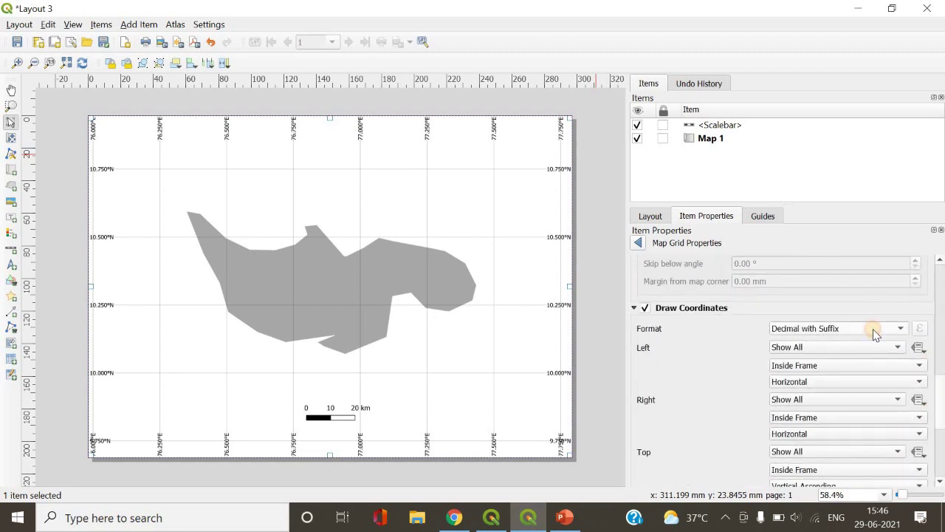
pyautogui.click(874, 334)
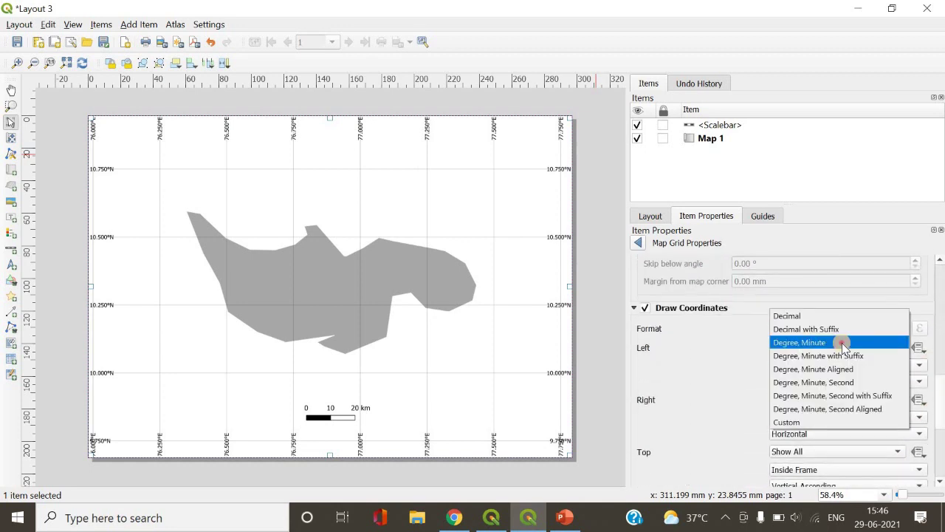
pyautogui.click(845, 343)
pyautogui.click(855, 329)
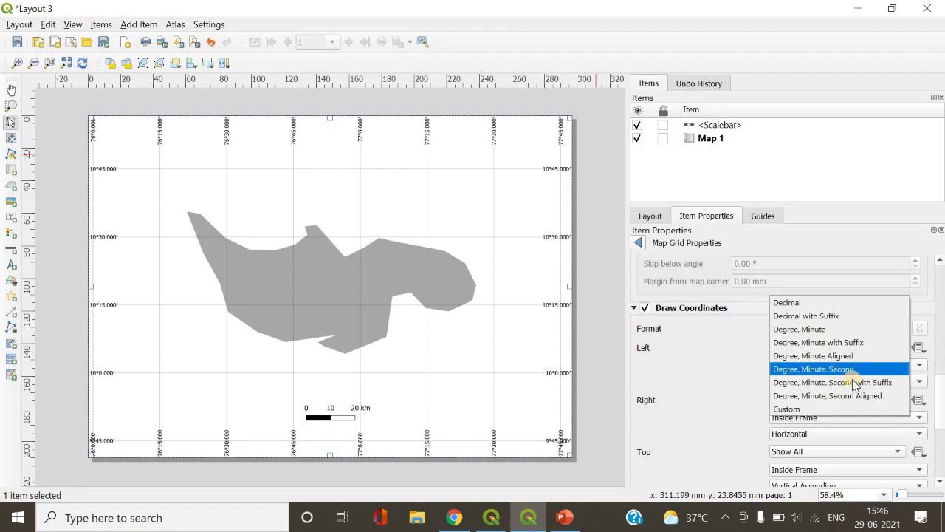
pyautogui.click(843, 381)
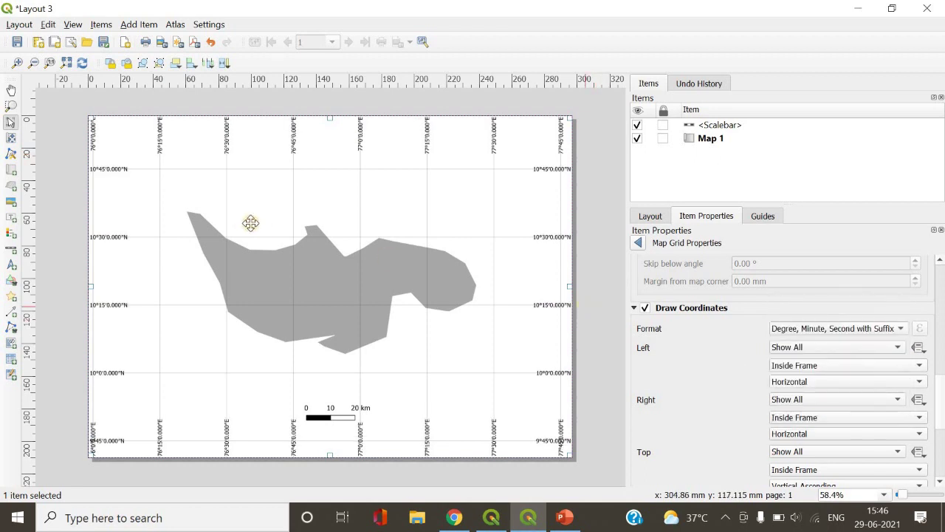
# Step: Set the format of the grid coordinates to Degree, Minute
pyautogui.click(820, 327)
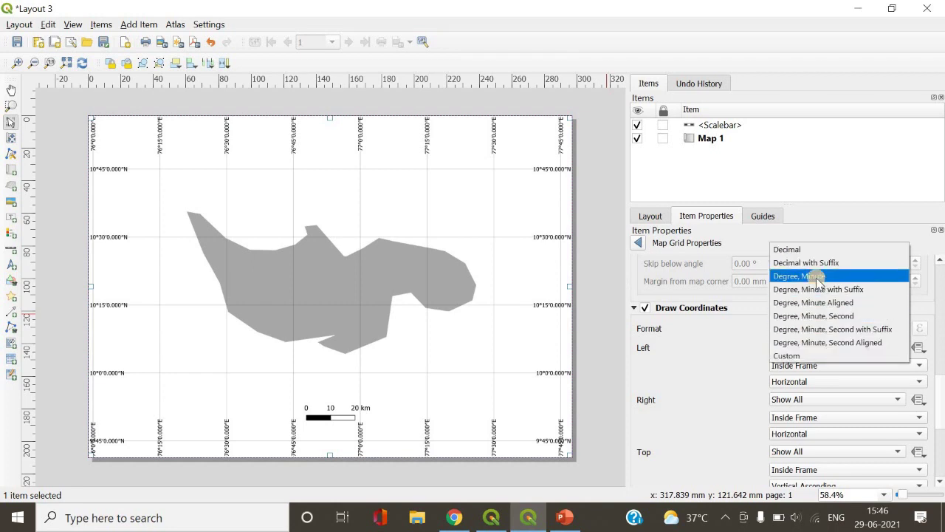
pyautogui.click(815, 277)
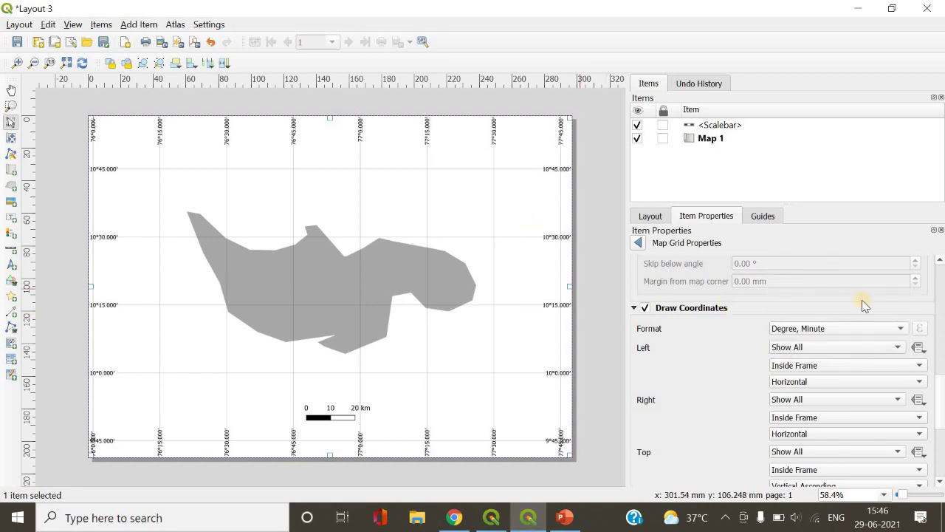
pyautogui.moveTo(942, 375); pyautogui.dragTo(943, 280)
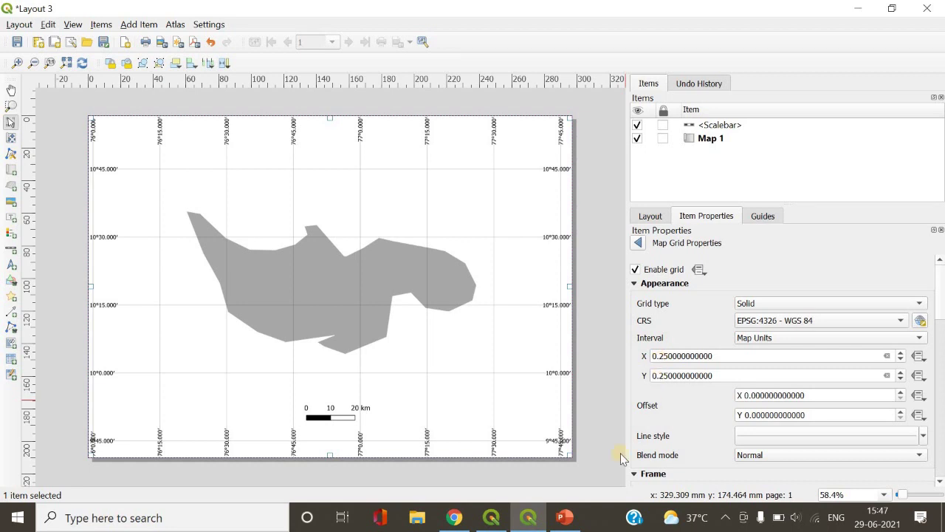
# Step: Switch to the PowerPoint slide and examine the degree-to-kilometre conversions and the worked calculation of the grid interval in degrees
pyautogui.click(559, 517)
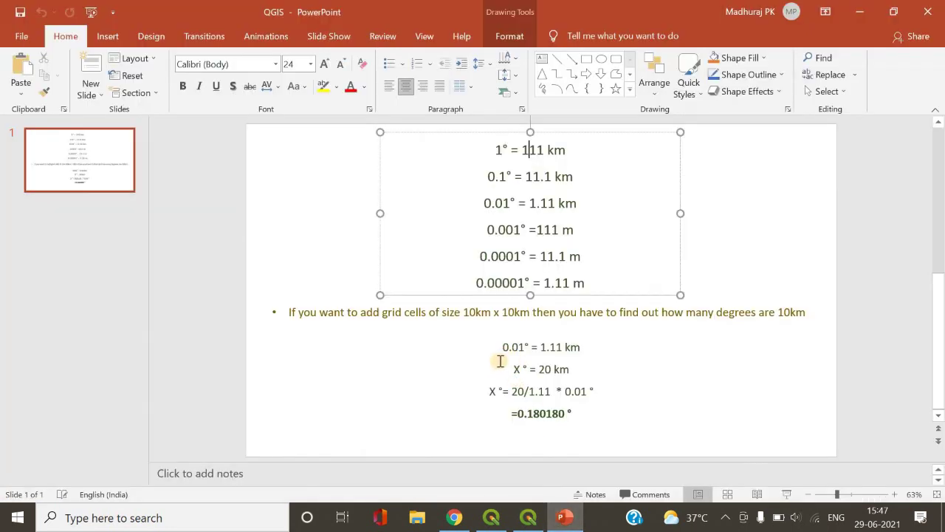
pyautogui.click(503, 352)
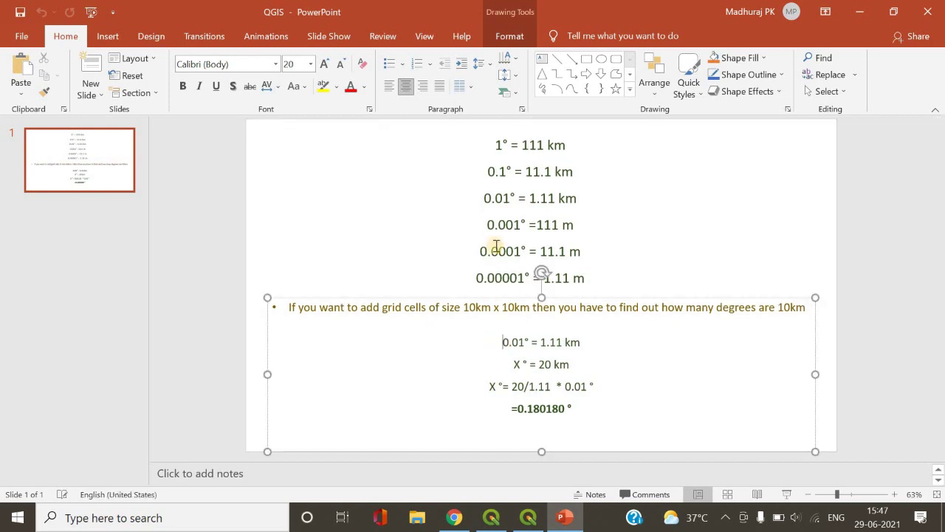
pyautogui.click(509, 193)
pyautogui.moveTo(496, 151); pyautogui.dragTo(595, 281)
pyautogui.click(508, 351)
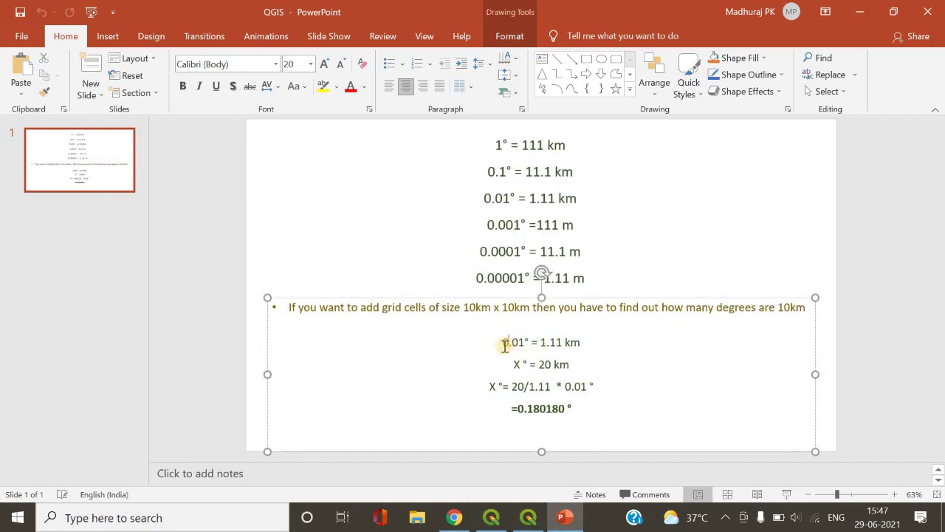
pyautogui.moveTo(503, 343); pyautogui.dragTo(521, 356)
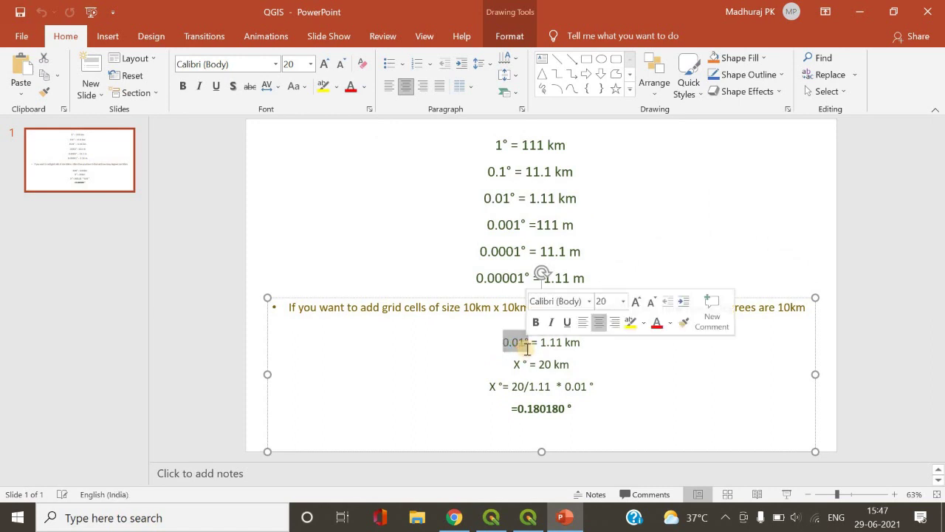